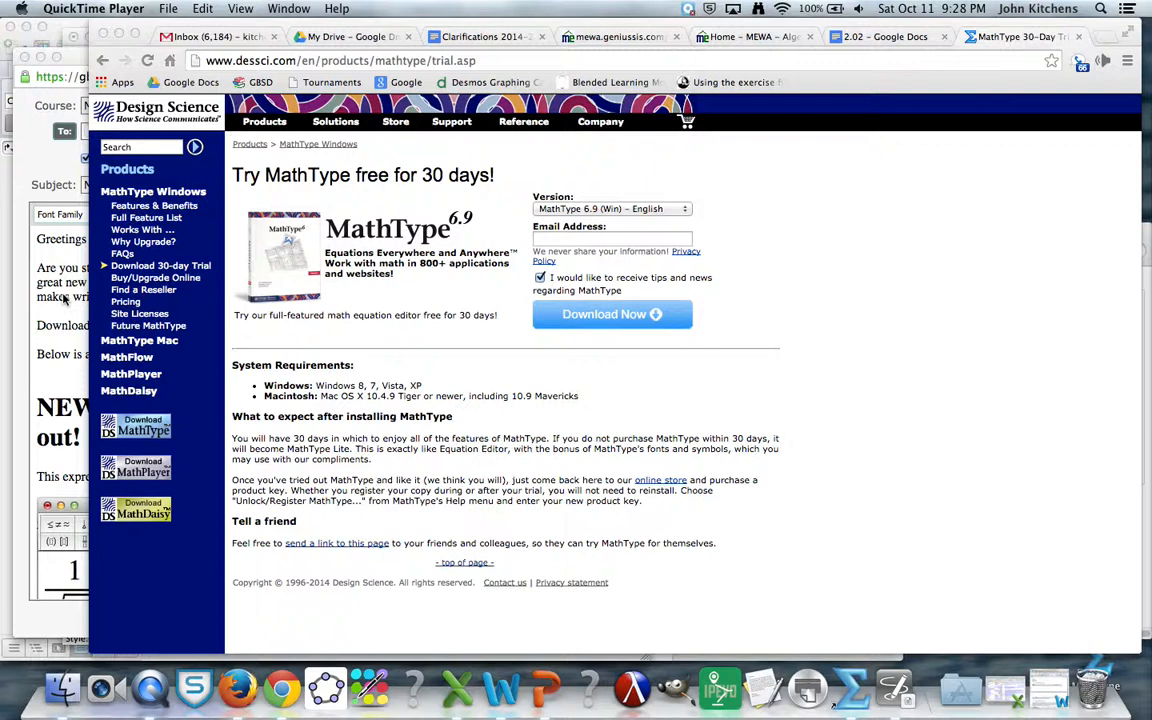
- Switch to MathType and narrow its window so part of the browser page shows beside it
click(849, 687)
drag(481, 37, 627, 57)
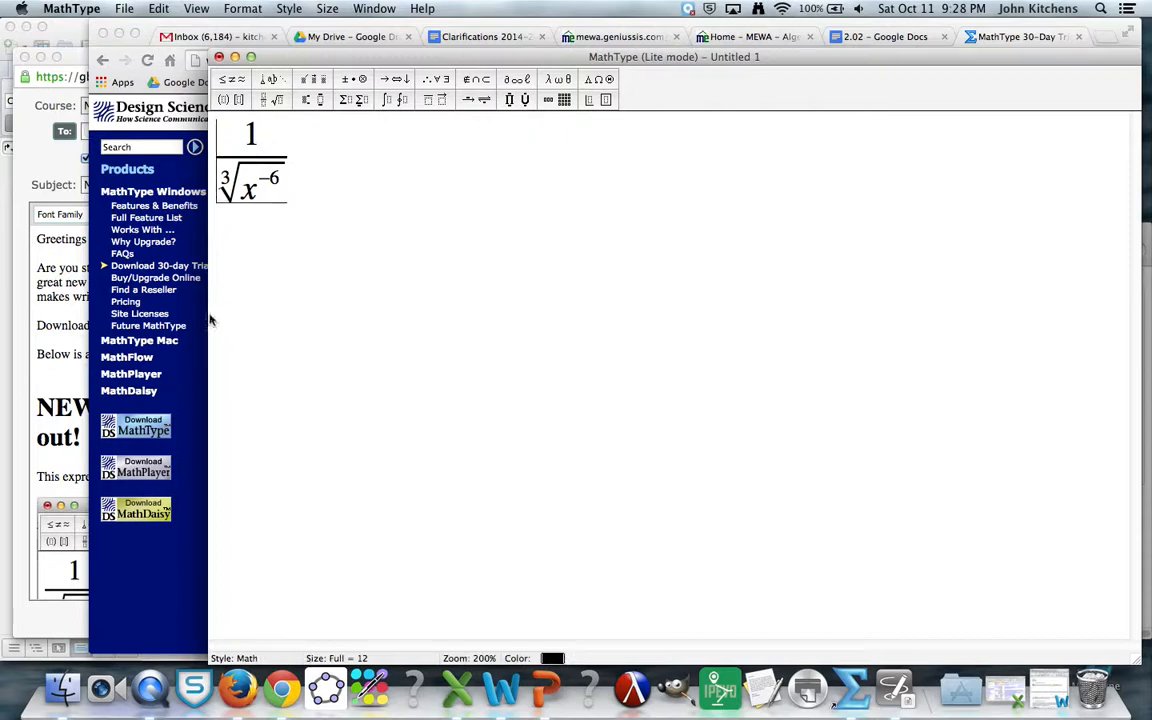
click(280, 44)
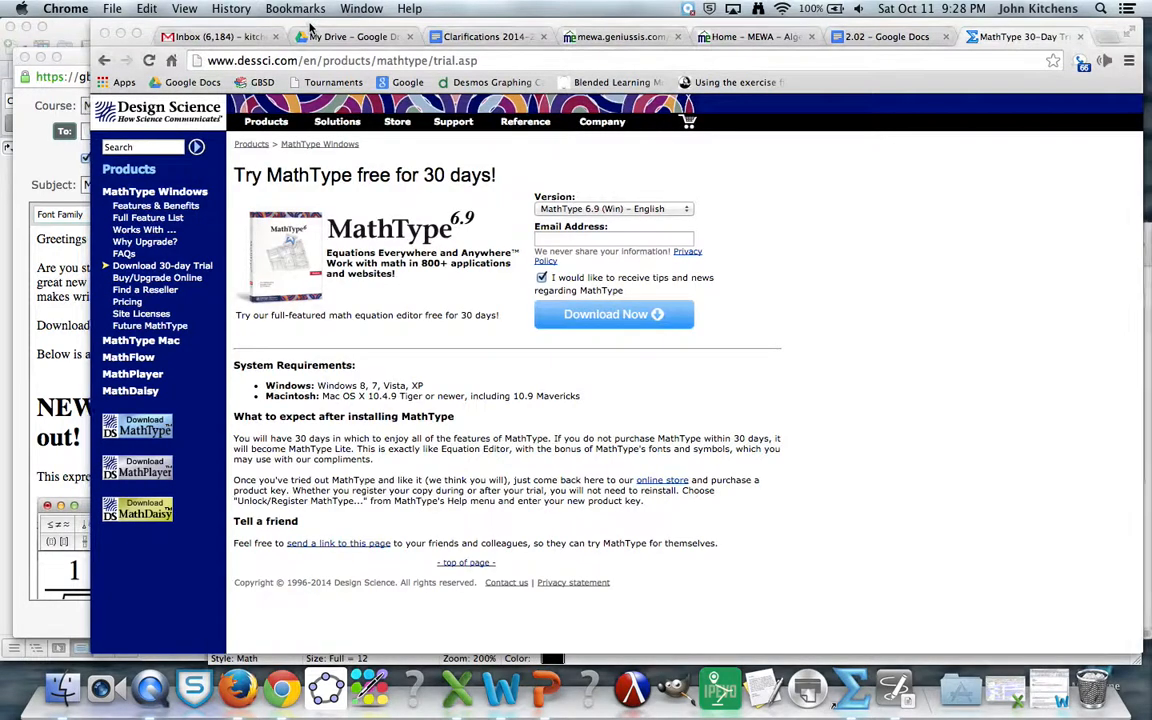
click(850, 688)
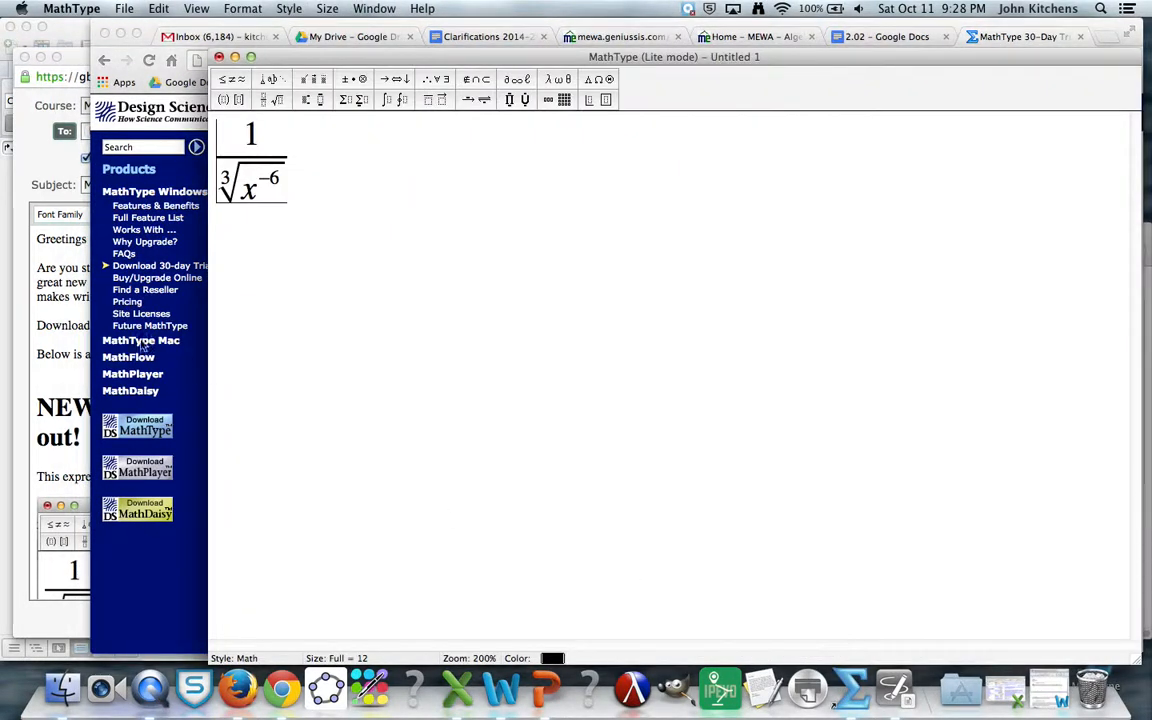
drag(207, 334, 270, 330)
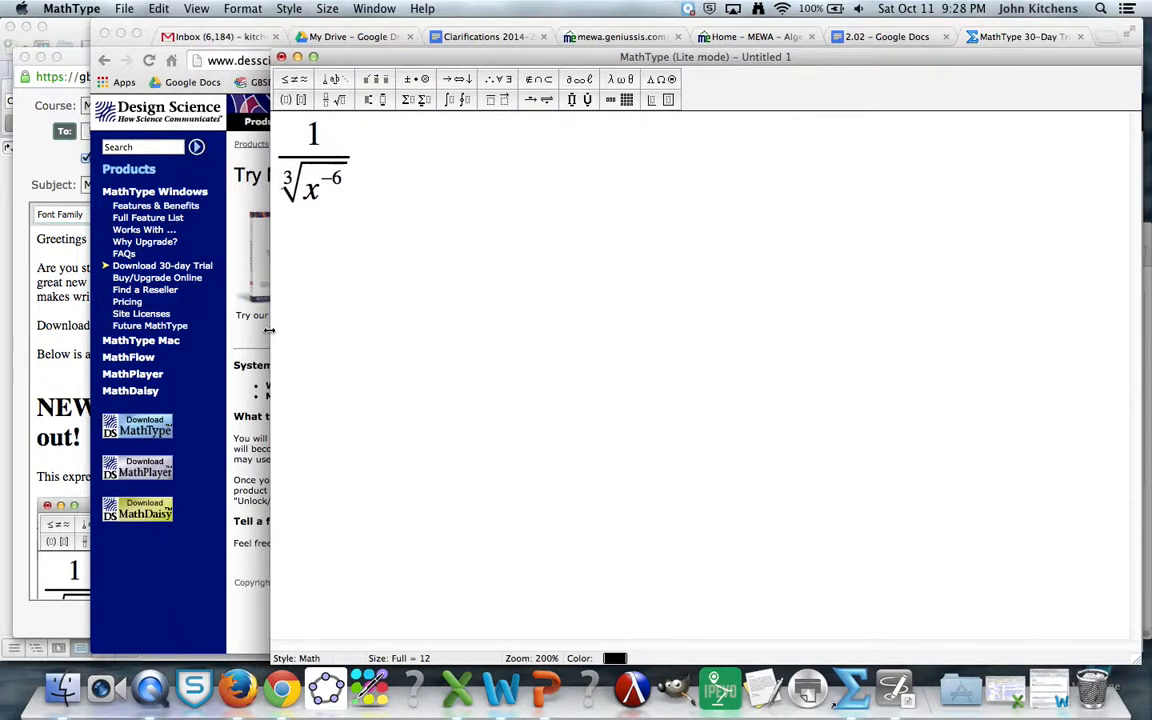
- Start a new line below the existing expression and insert a stacked fraction with numerator 1
click(352, 190)
key(Return)
click(327, 103)
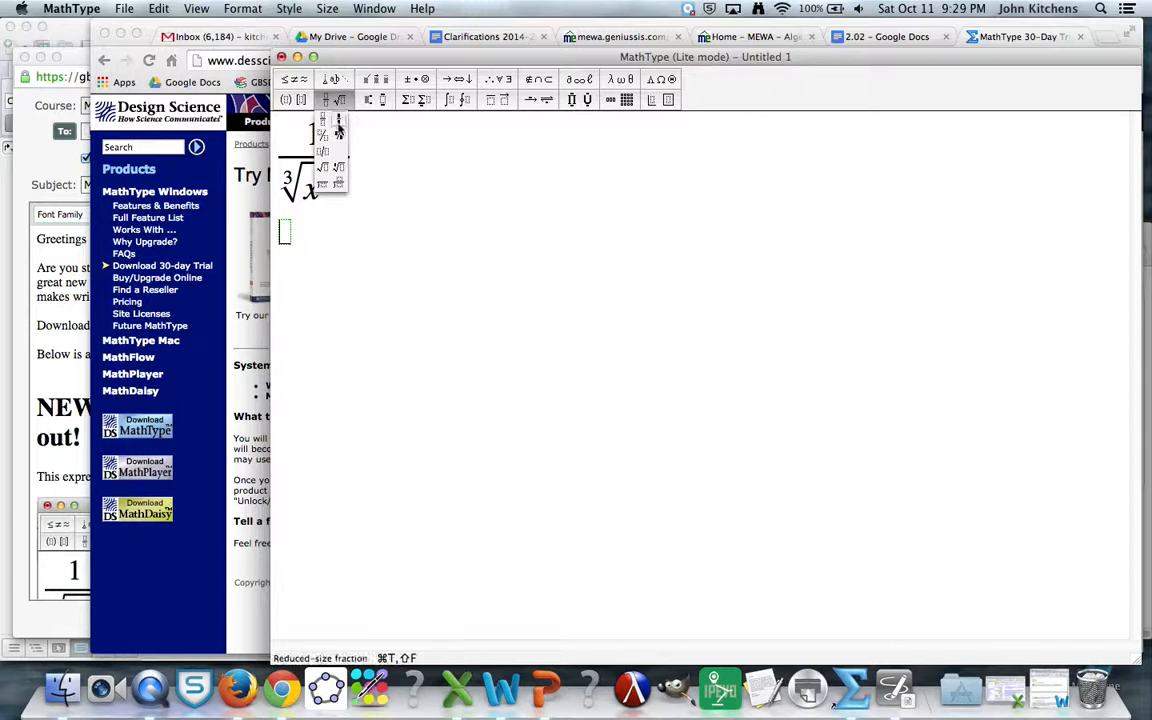
click(336, 128)
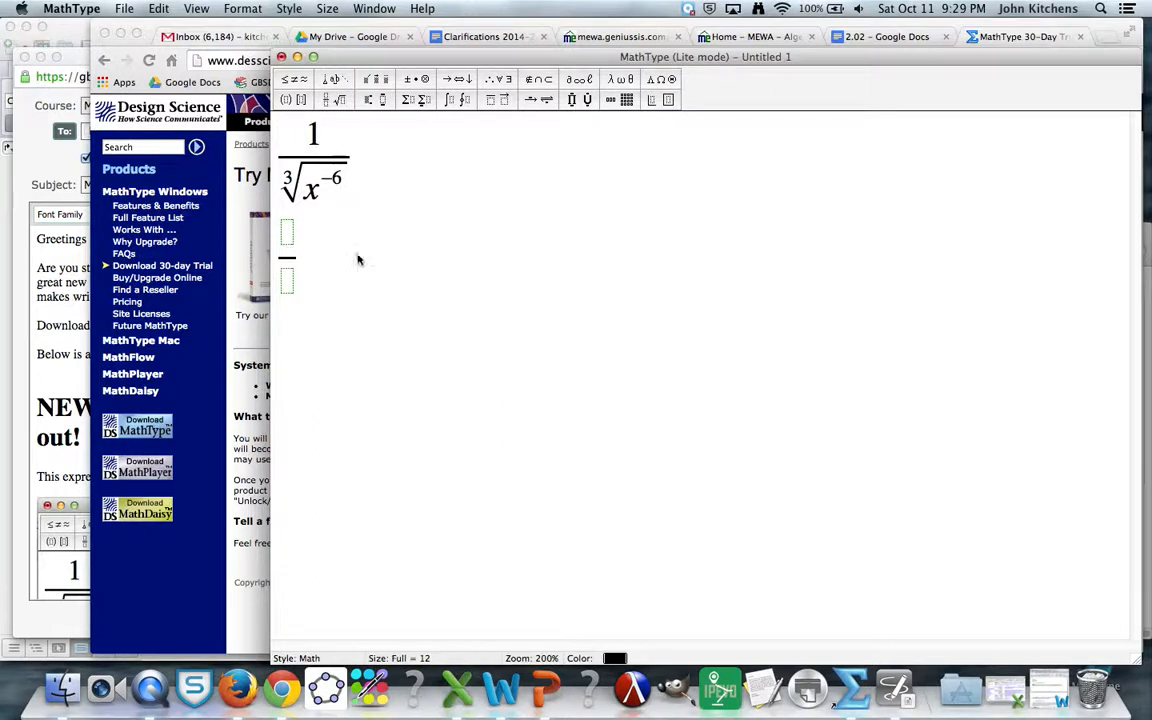
text(1)
click(286, 281)
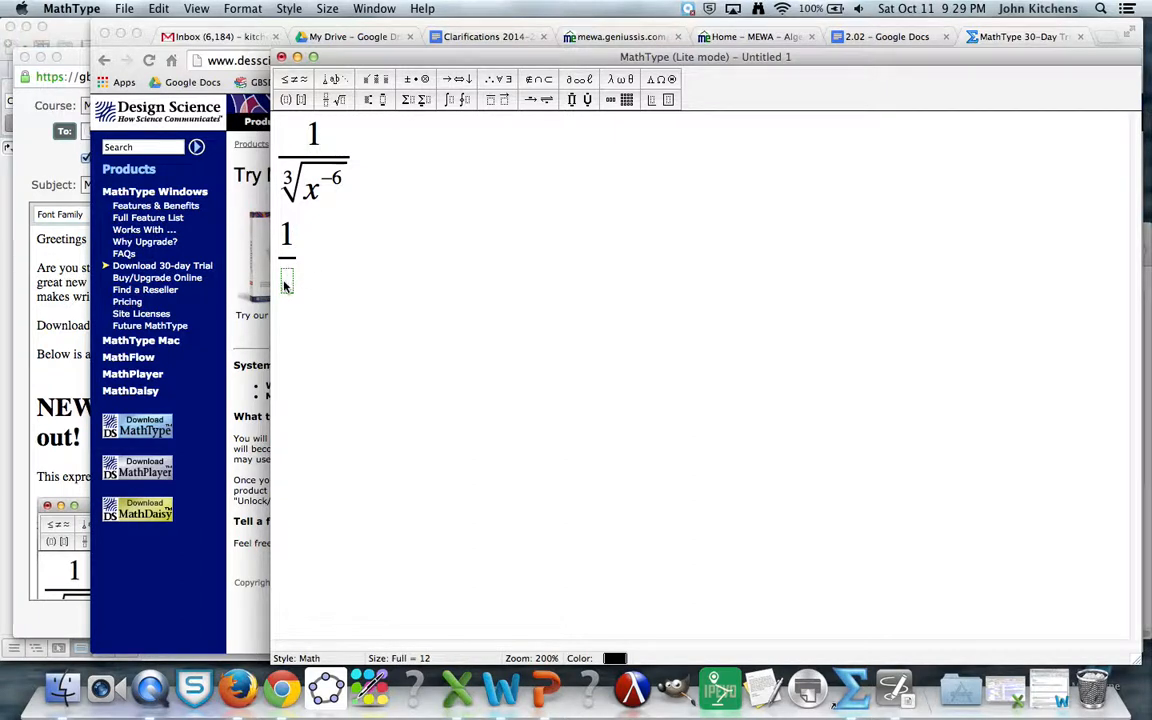
- Enter the square root of x to the power −6 in the new fraction's denominator
click(342, 105)
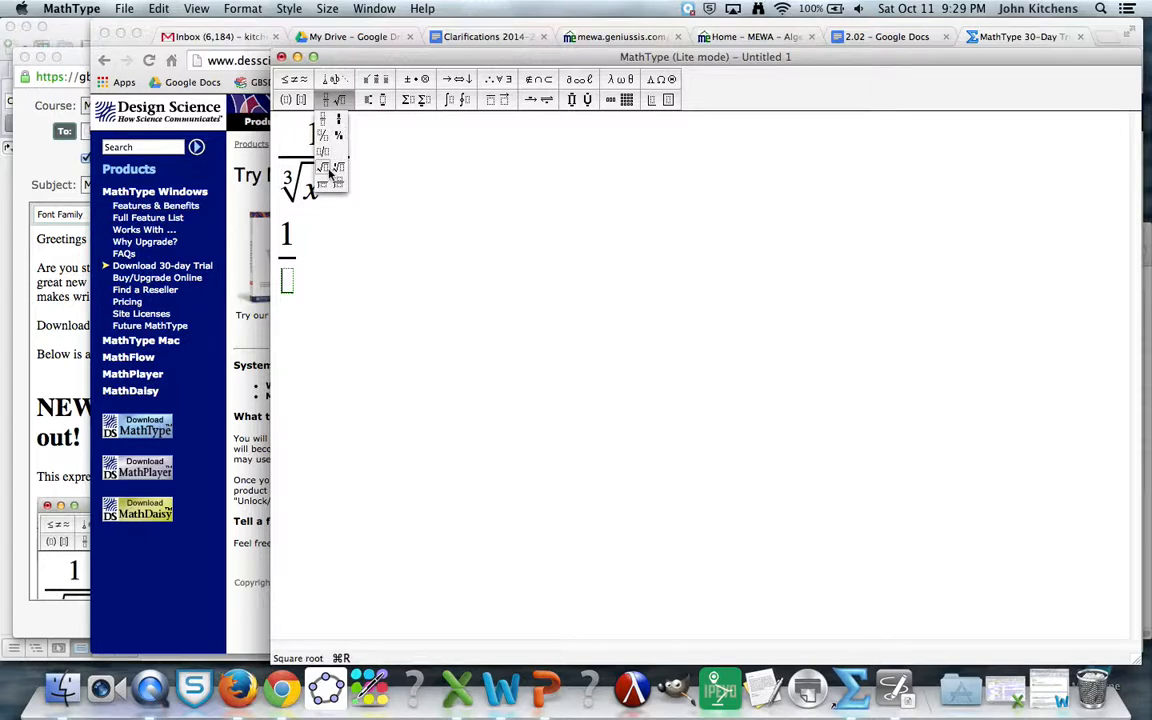
click(332, 172)
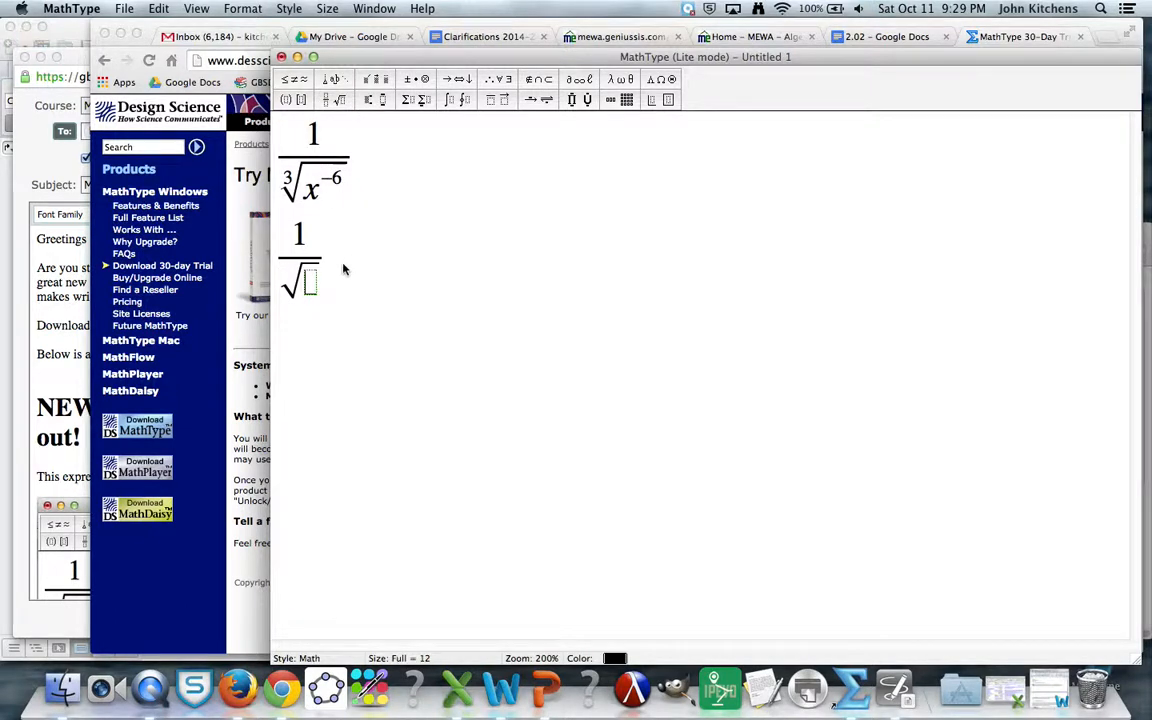
text(x)
click(368, 104)
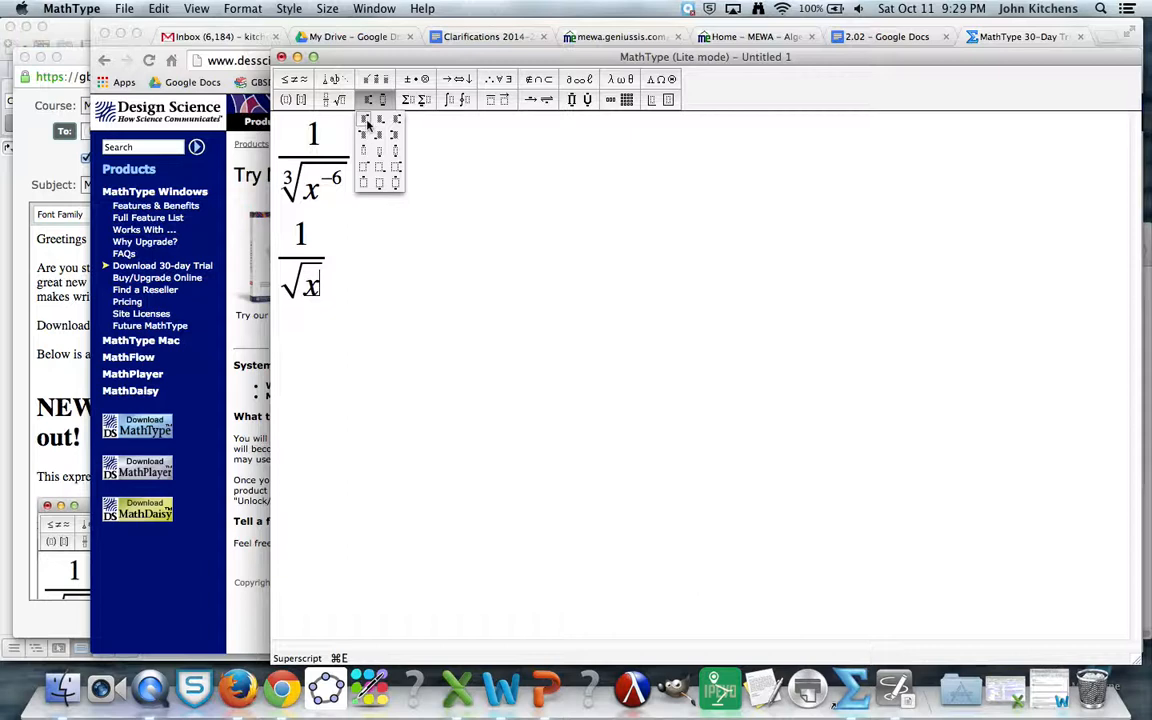
click(365, 120)
text(-6)
- Replace the square root in the second line's denominator with an empty nth-root template
click(284, 285)
drag(265, 258, 346, 288)
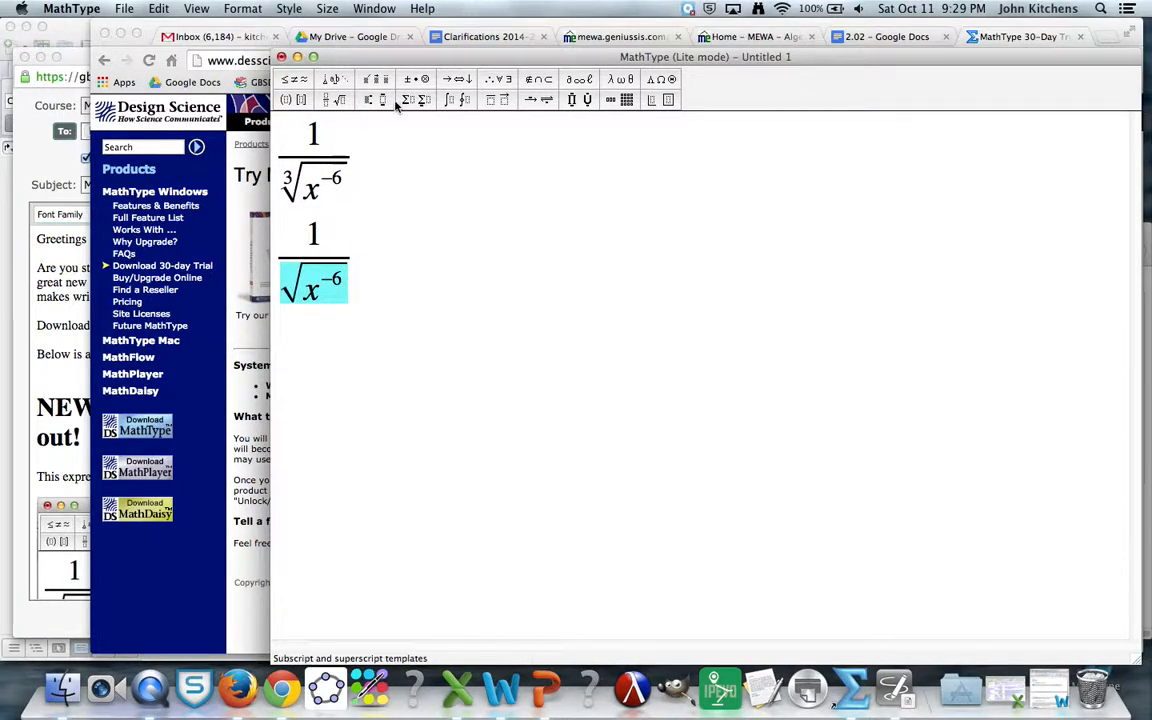
click(341, 101)
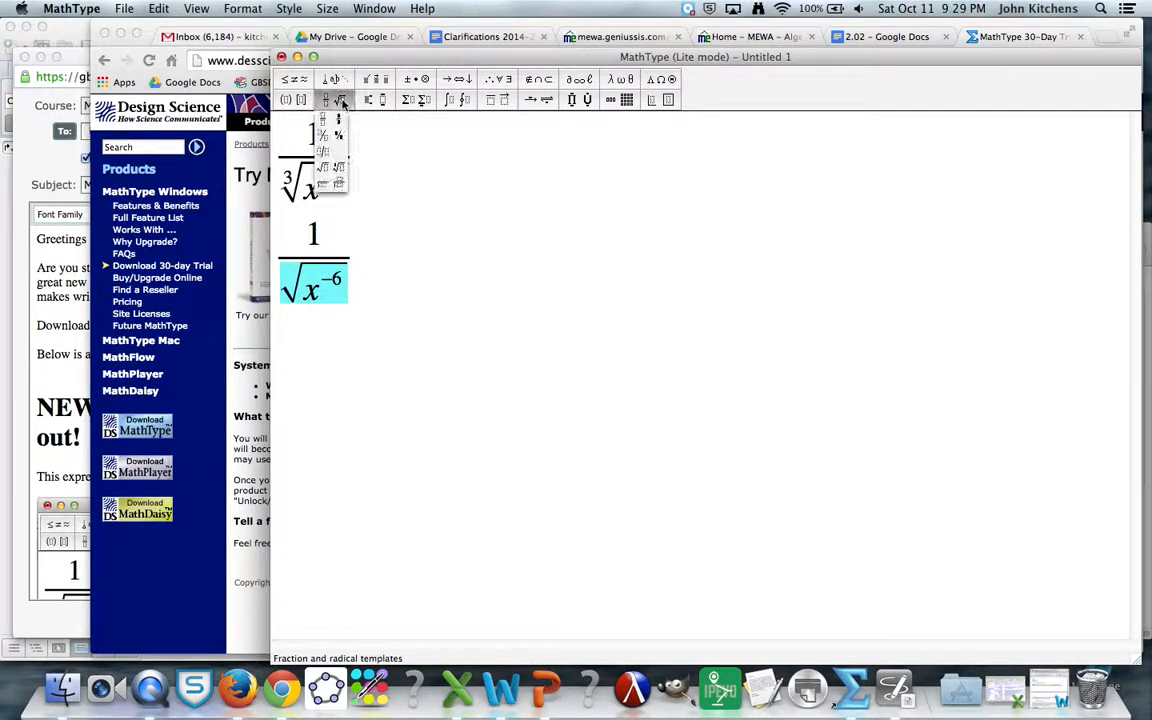
click(339, 173)
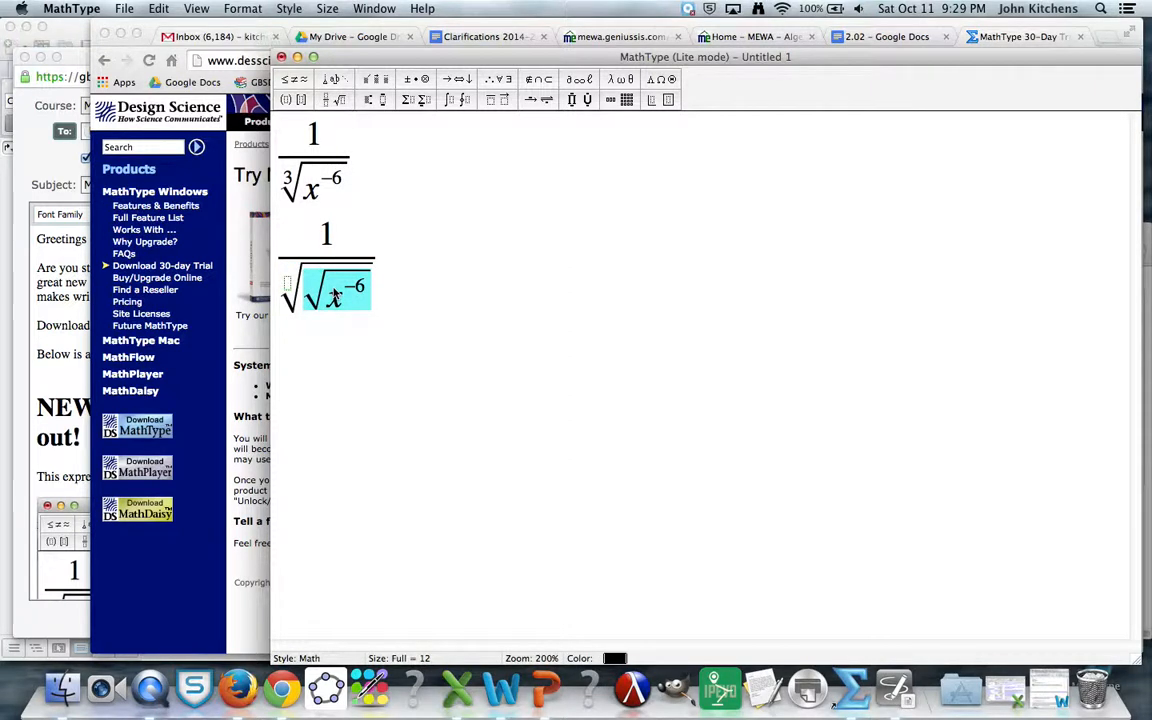
key(BackSpace)
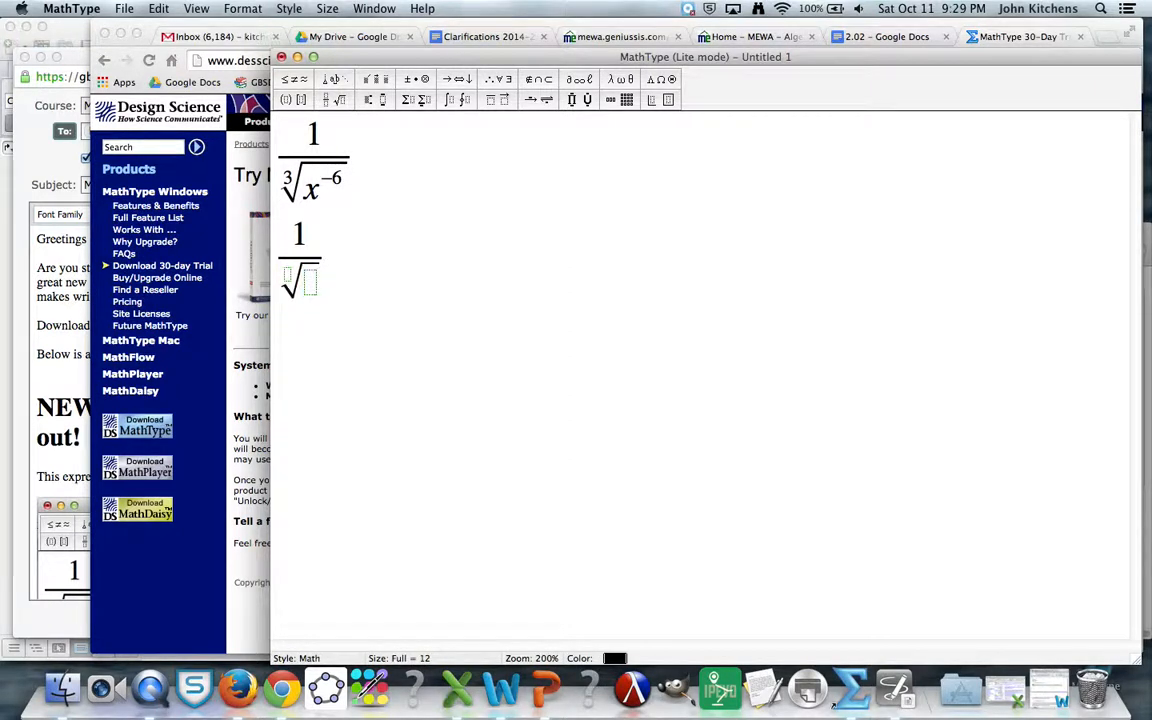
- Fill in the root with index 3 and radicand x to the power −6
click(286, 276)
text(3)
click(306, 284)
text(x)
click(371, 100)
click(365, 120)
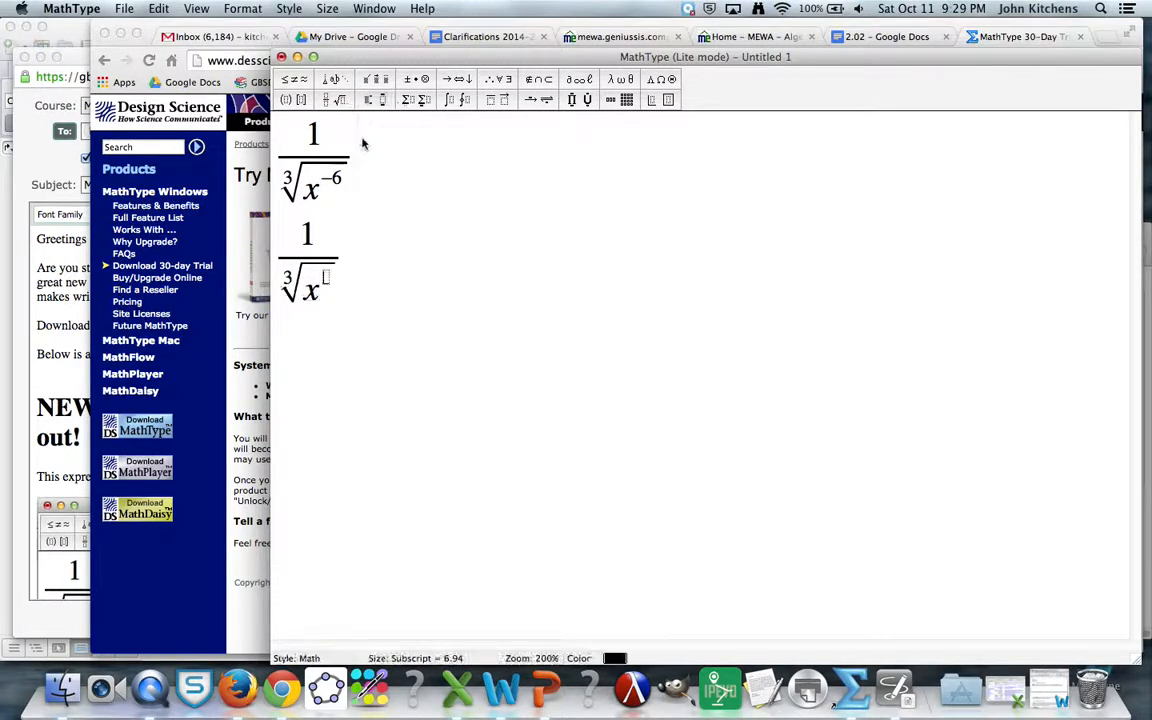
text(-6)
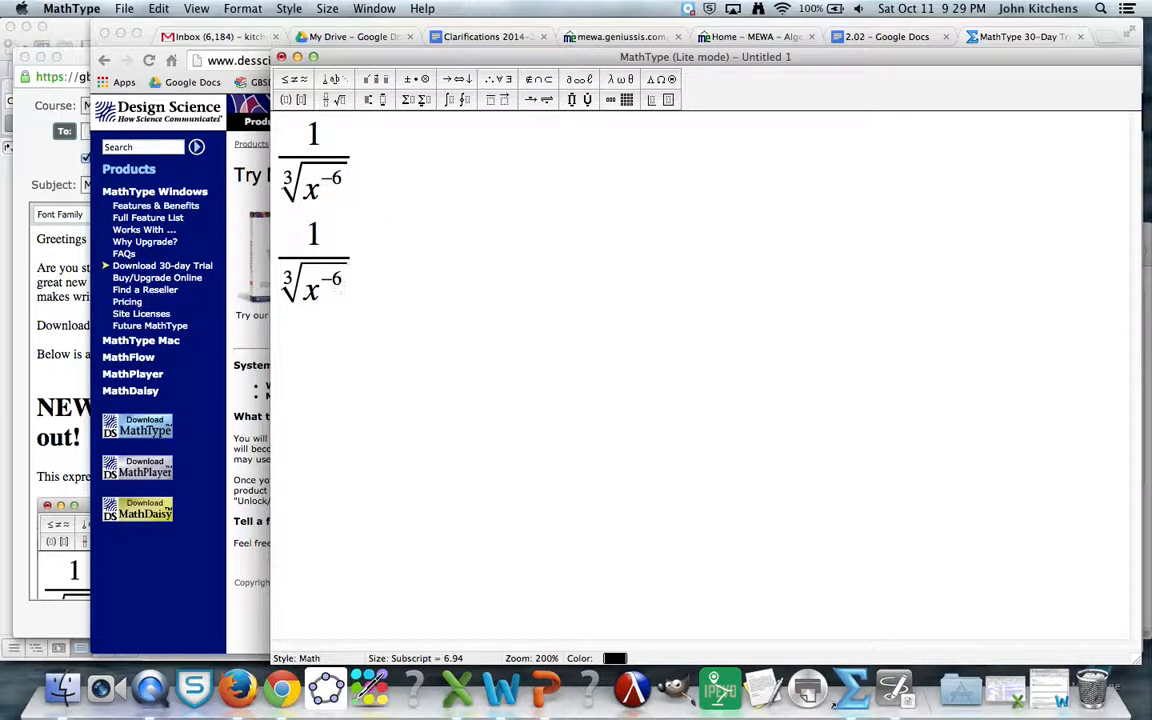
click(394, 277)
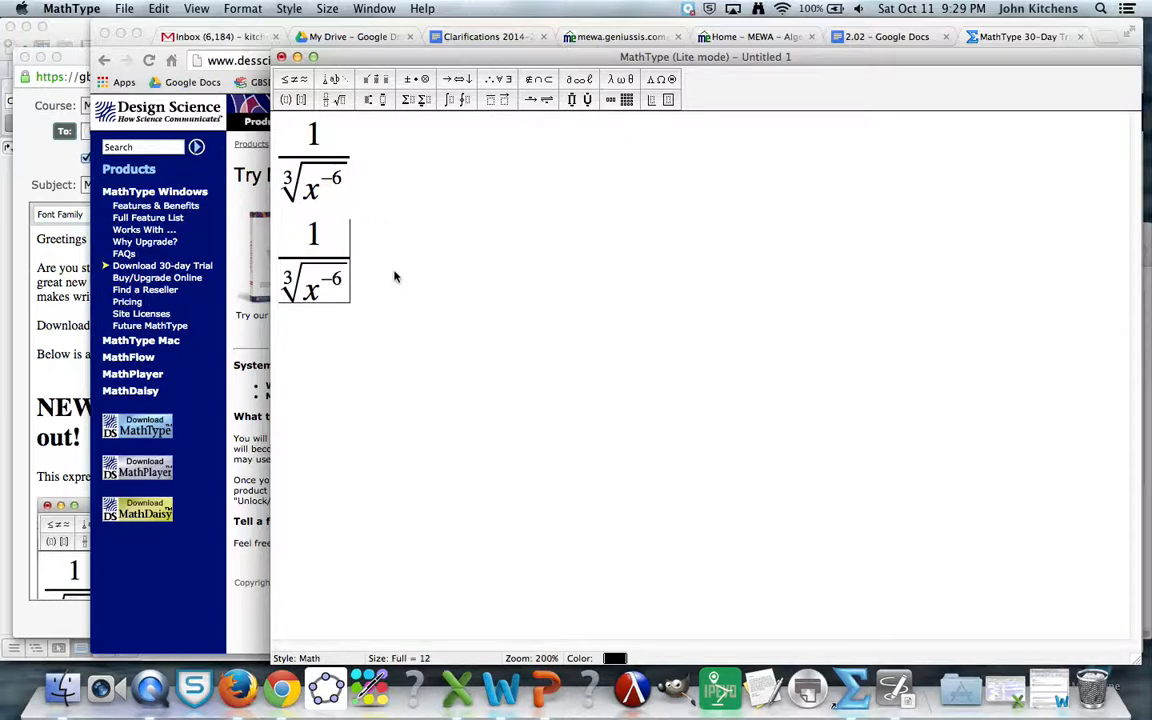
- Add a third line and paste a copy of the second line's fraction into it
key(Left)
key(Right)
key(Return)
drag(345, 272, 285, 281)
key(super+c)
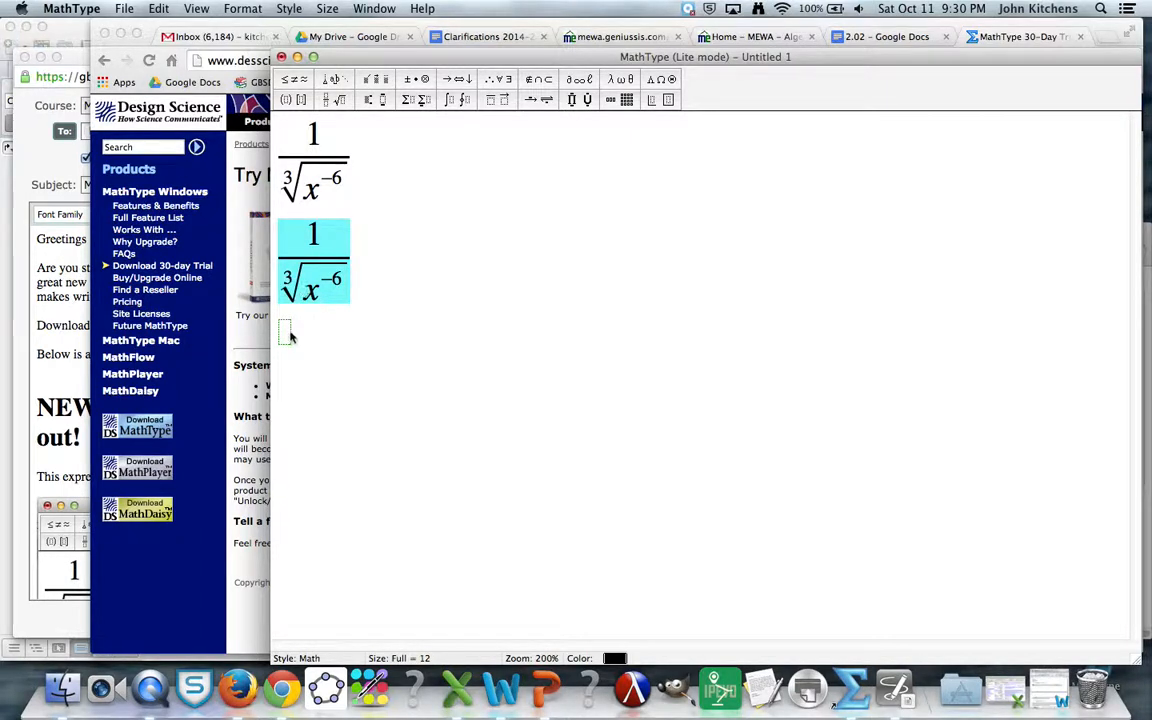
click(290, 331)
key(super+v)
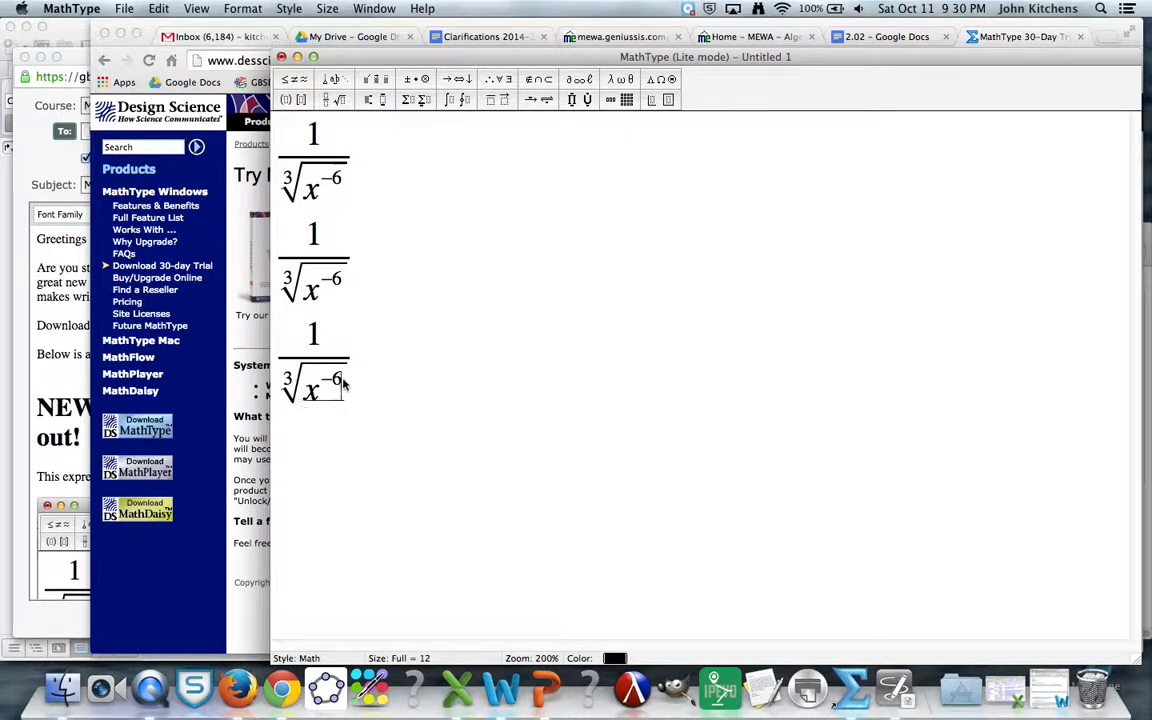
- Delete the cube root and its contents from the third line's denominator, keeping the fraction with numerator 1
key(BackSpace)
key(BackSpace)
key(BackSpace)
key(BackSpace)
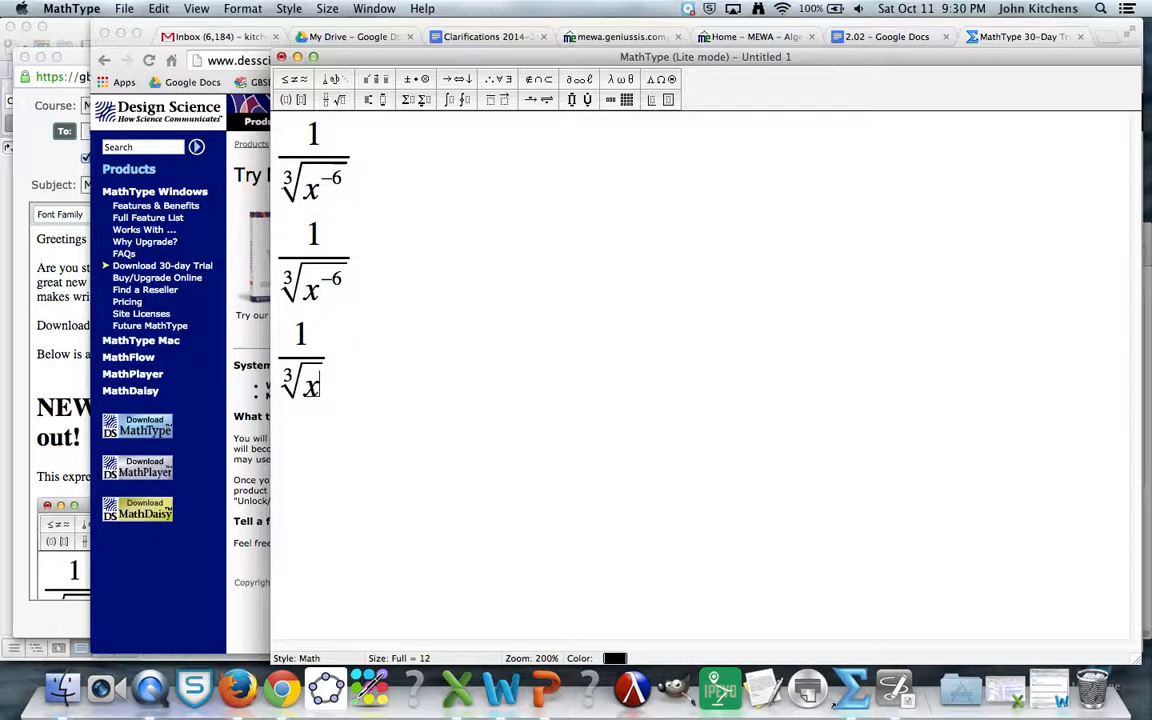
key(BackSpace)
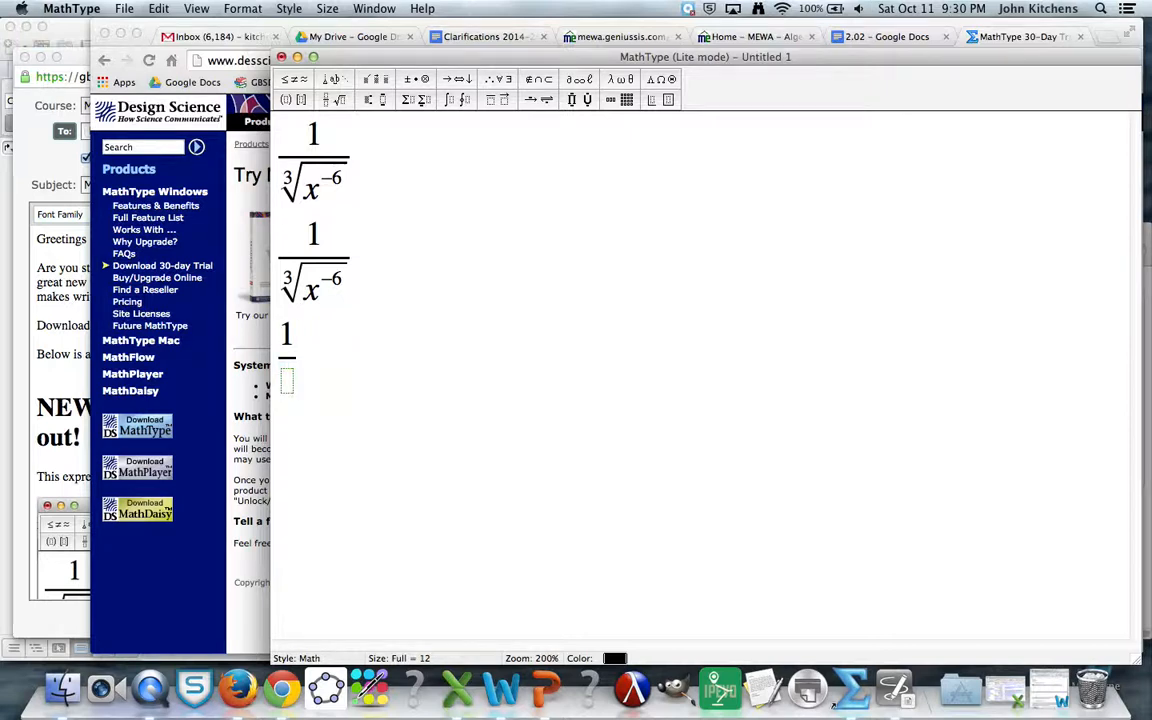
- Enter x with the stacked fraction −6/3 as its exponent in the third line's denominator
text(x)
click(371, 101)
click(363, 119)
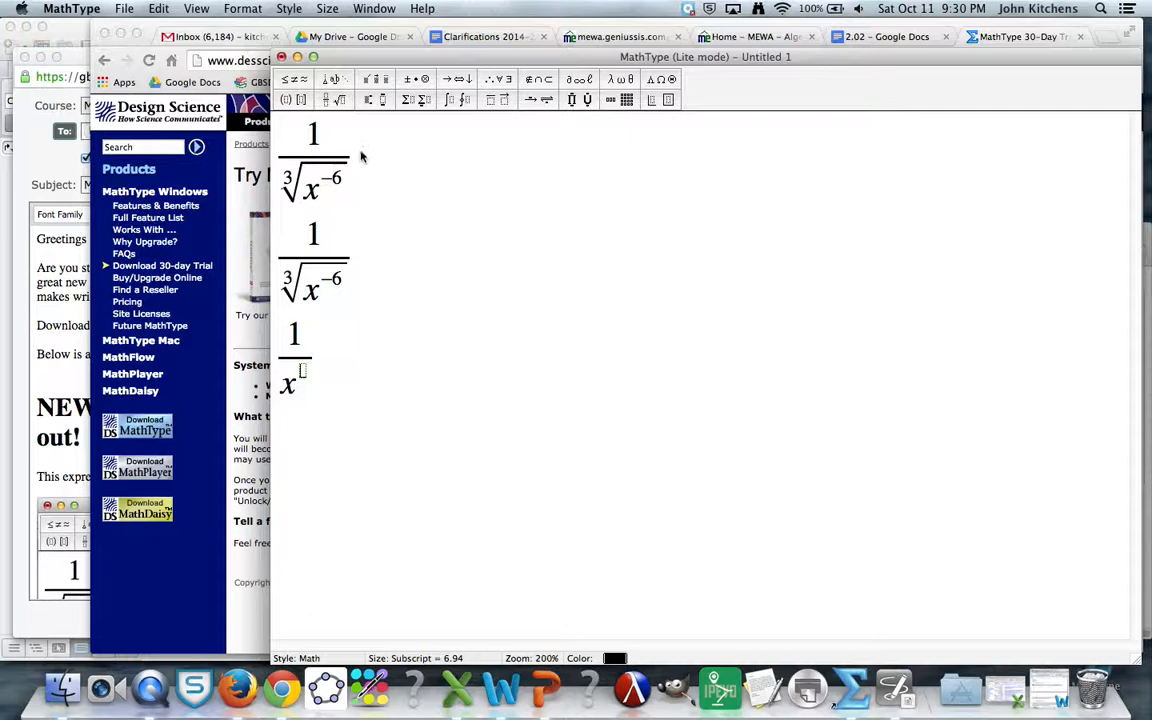
click(331, 100)
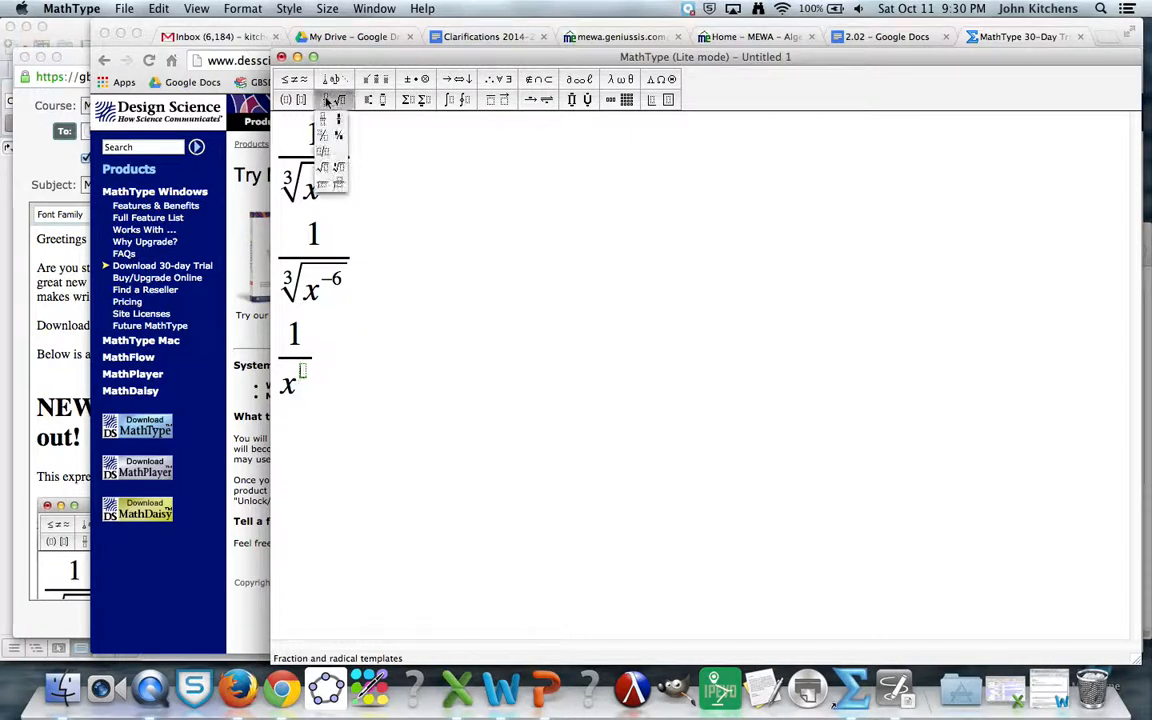
click(333, 129)
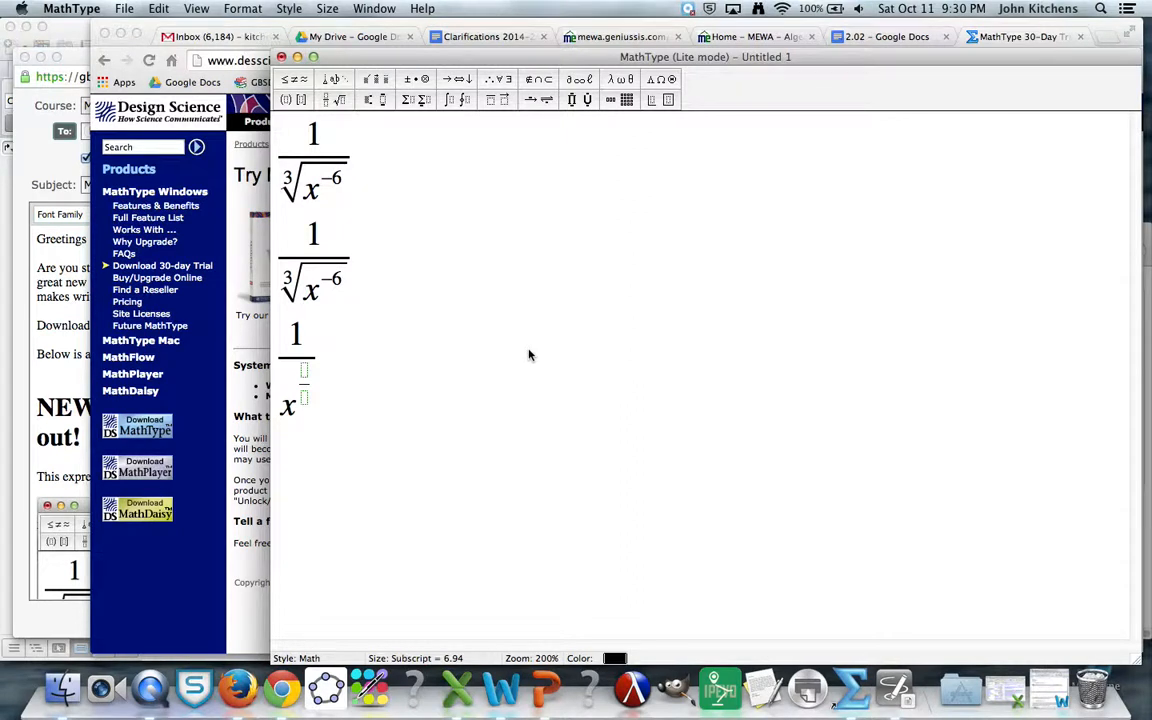
text(-6/3)
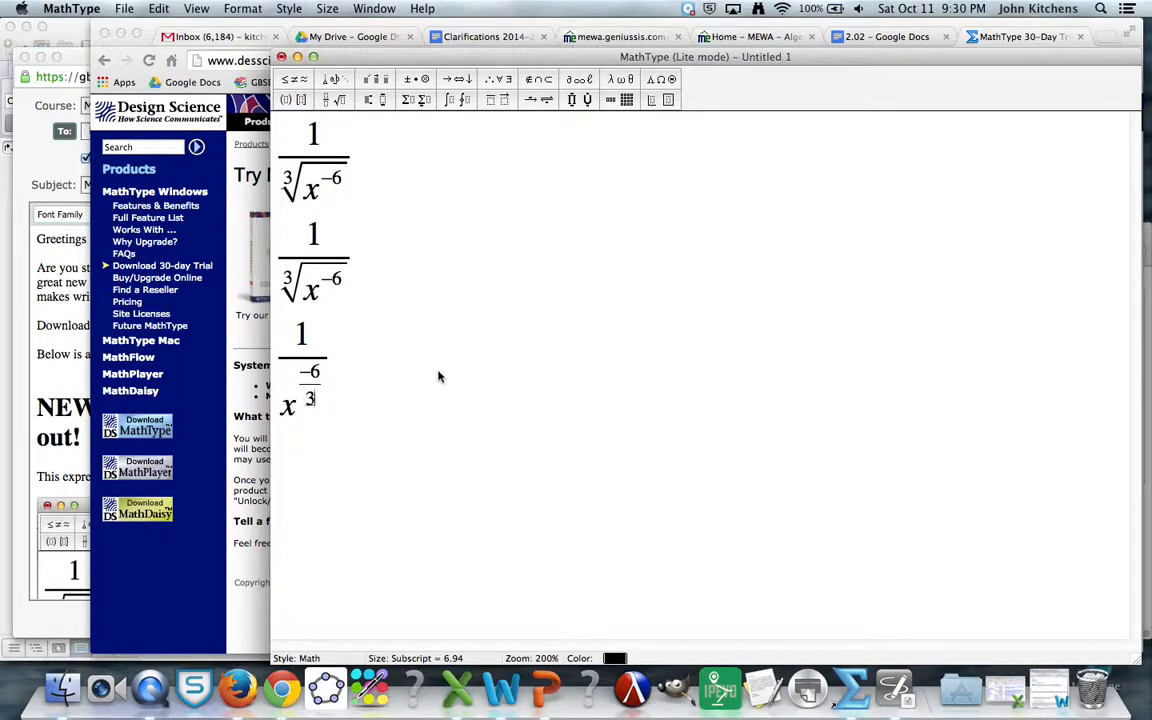
- Add a fourth line and paste a copy of the third line's fraction into it
click(354, 386)
key(Return)
drag(325, 397, 284, 381)
click(388, 374)
drag(408, 366, 282, 360)
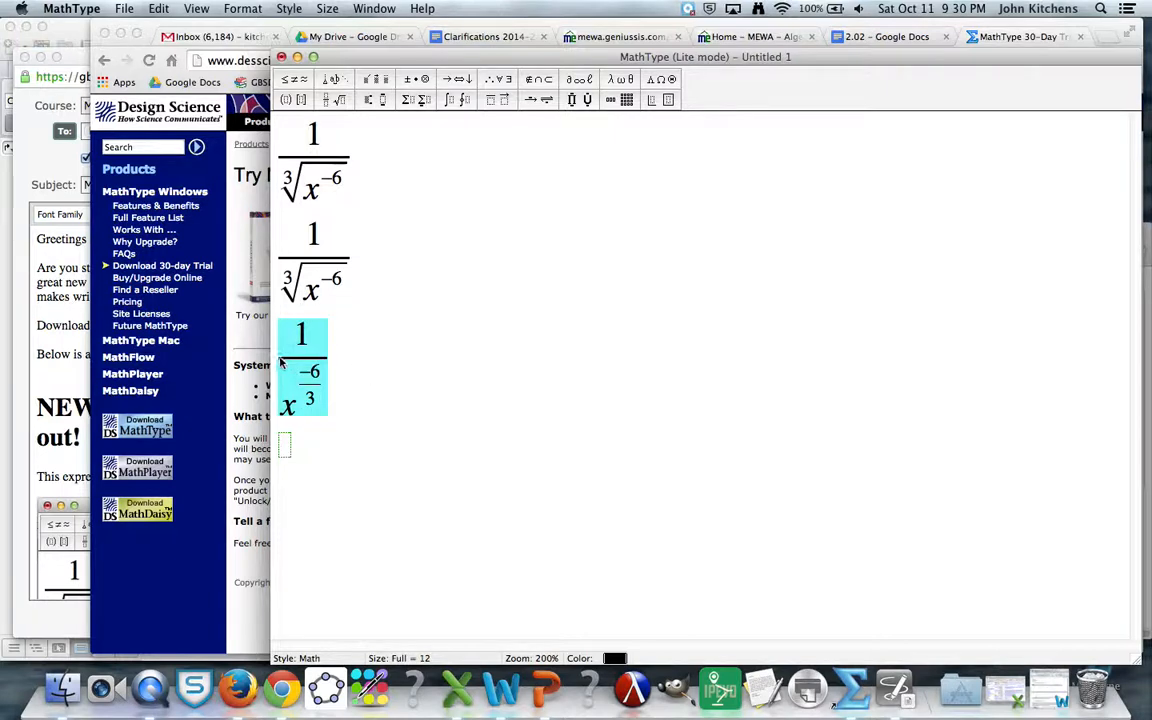
key(ctrl+c)
click(284, 444)
key(ctrl+v)
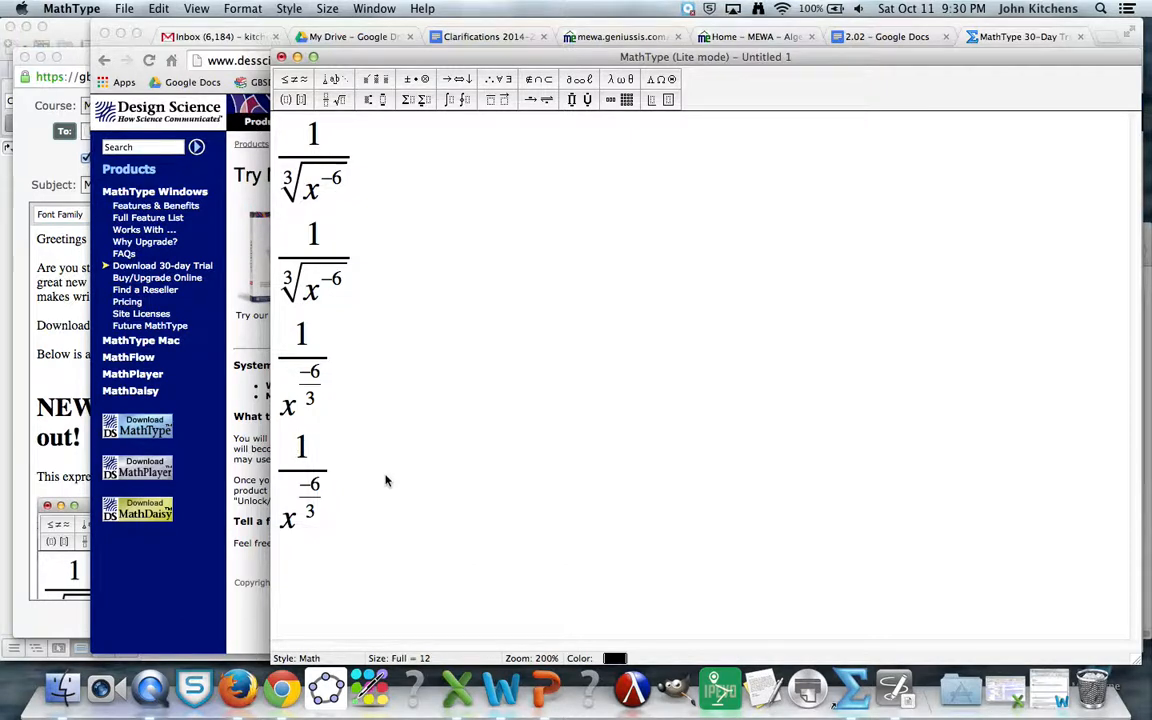
- Replace the fractional exponent in the fourth line's denominator with −2
key(Down)
key(Down)
key(BackSpace)
key(BackSpace)
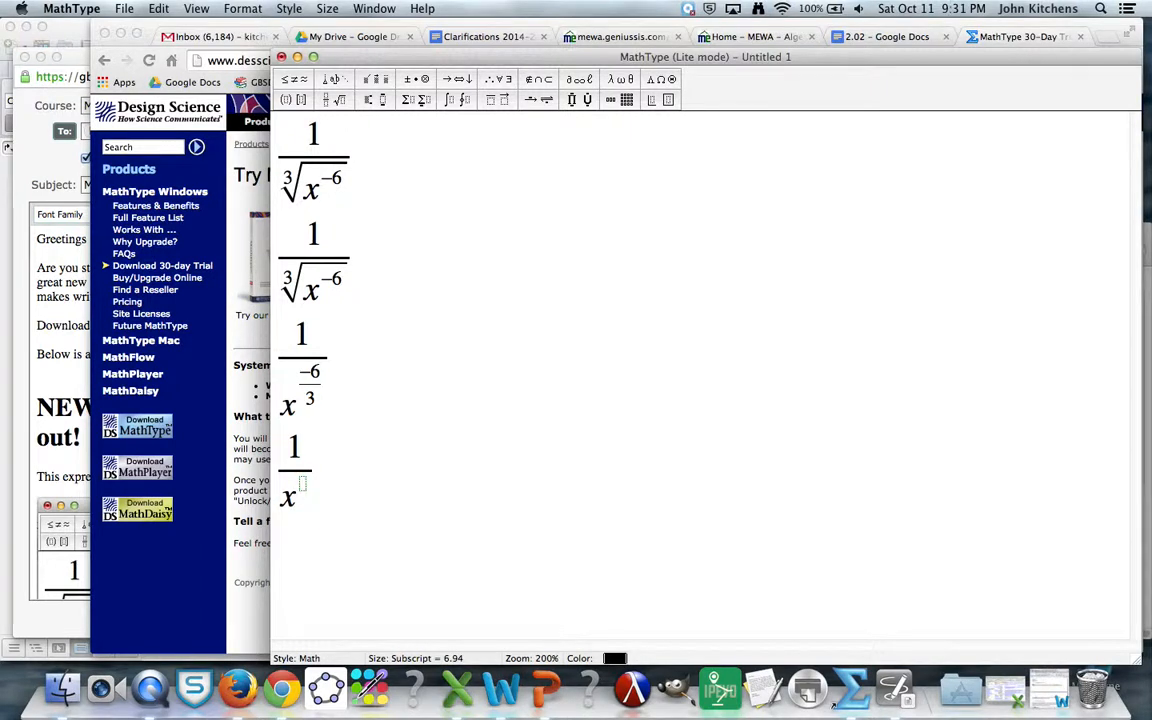
text(-2)
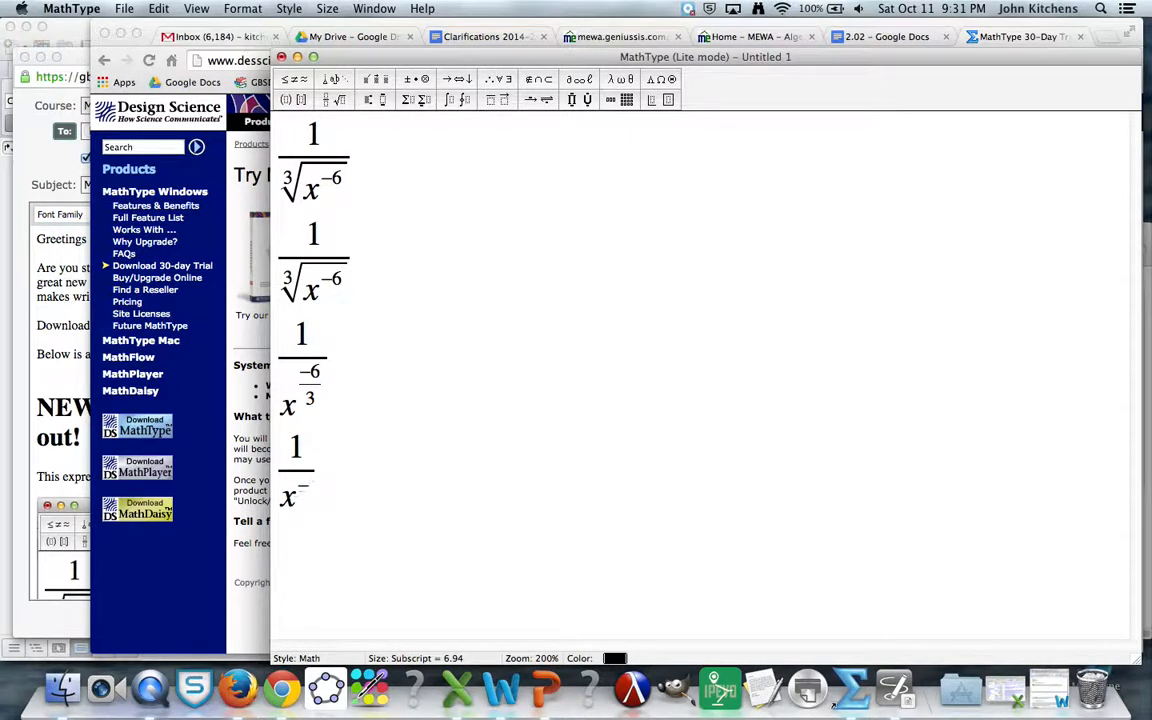
- Add a fifth line and paste a copy of the fourth line's fraction into it
key(Right)
key(Right)
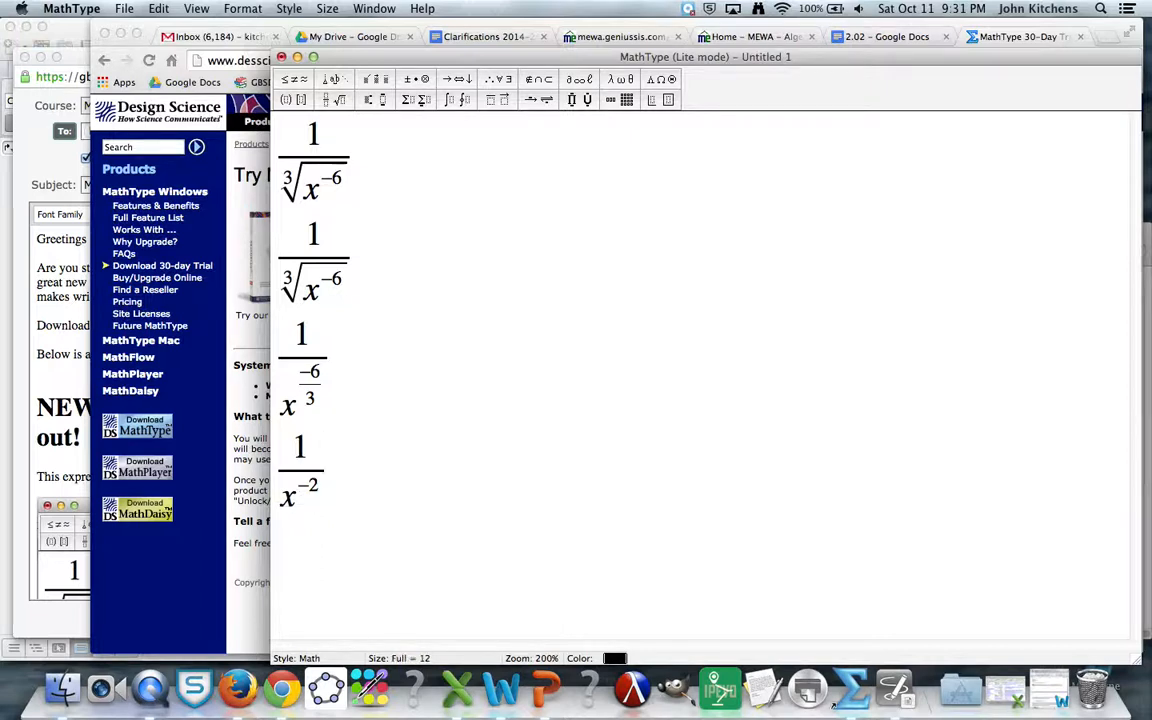
key(Return)
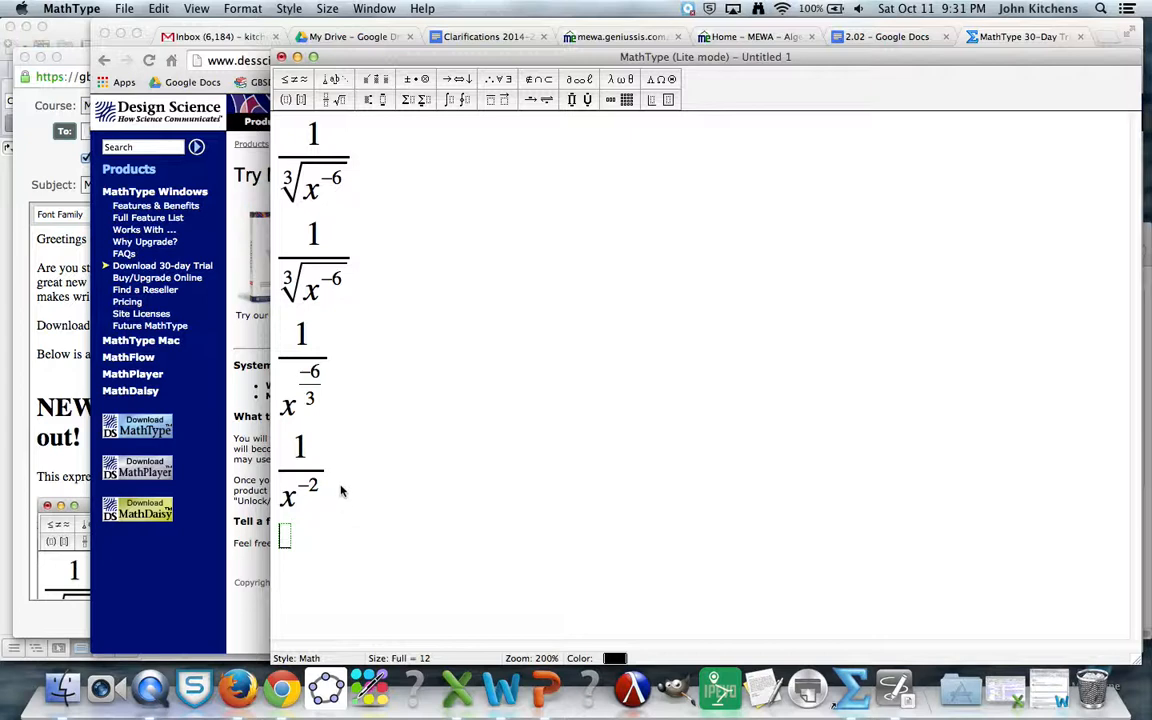
drag(339, 489, 289, 480)
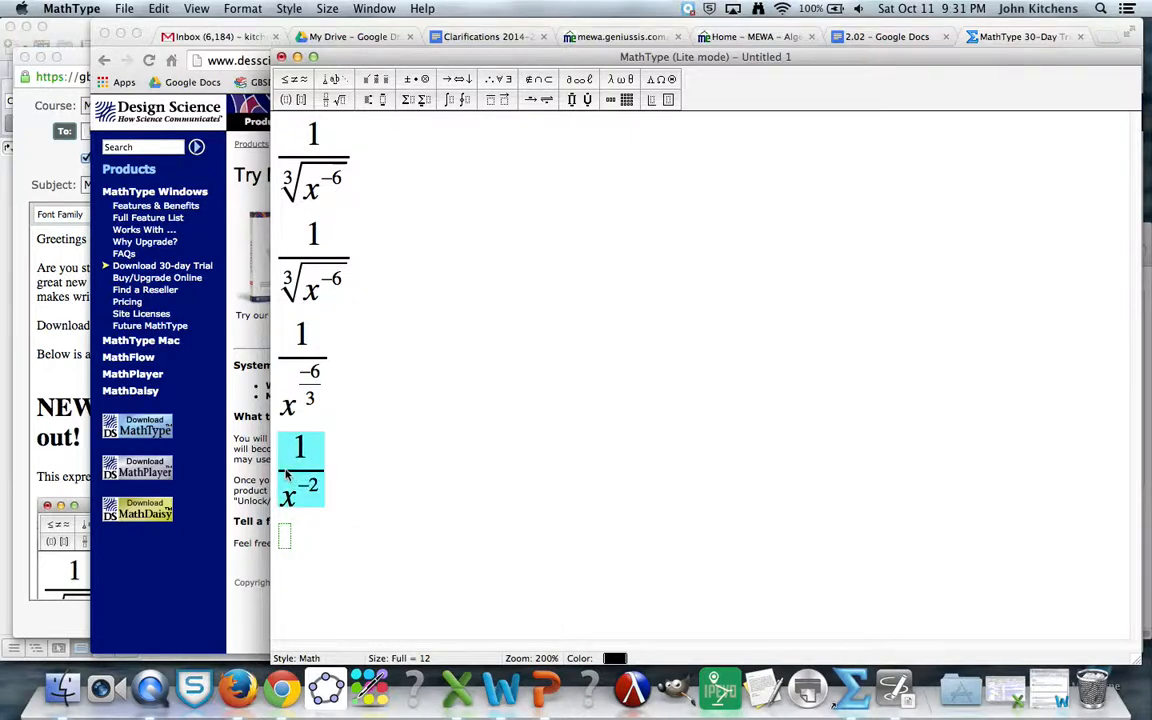
click(285, 537)
key(super+v)
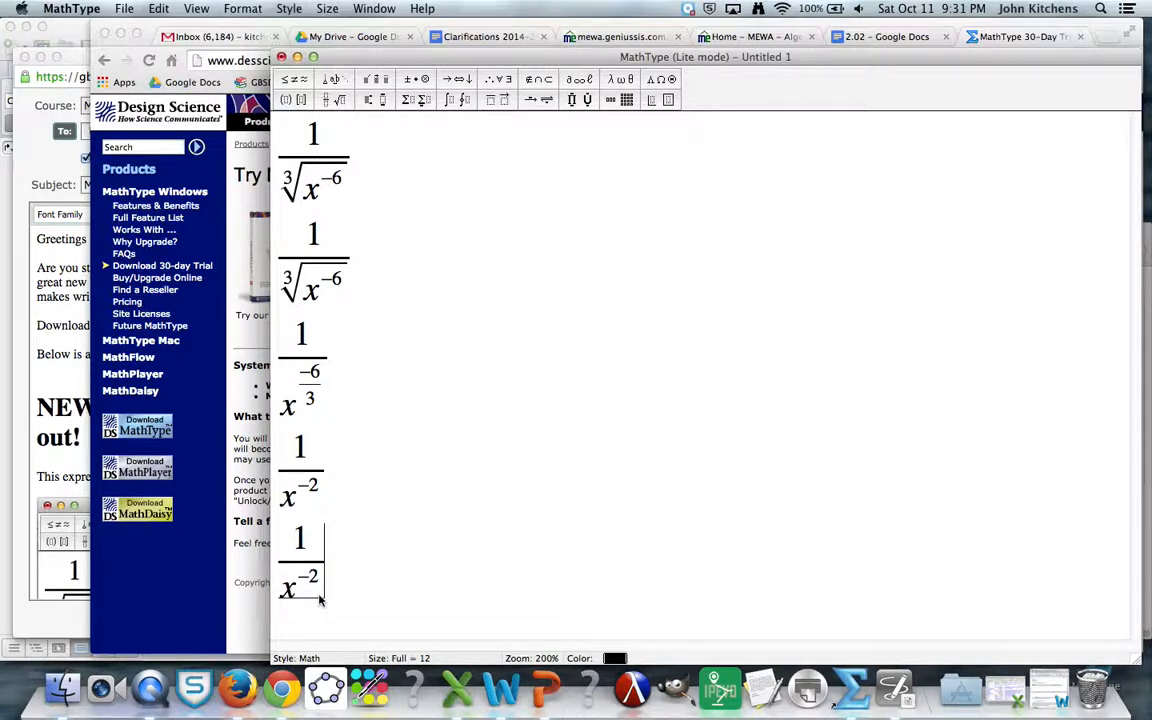
- Replace the fraction on the fifth line with x raised to the exponent 2
key(BackSpace)
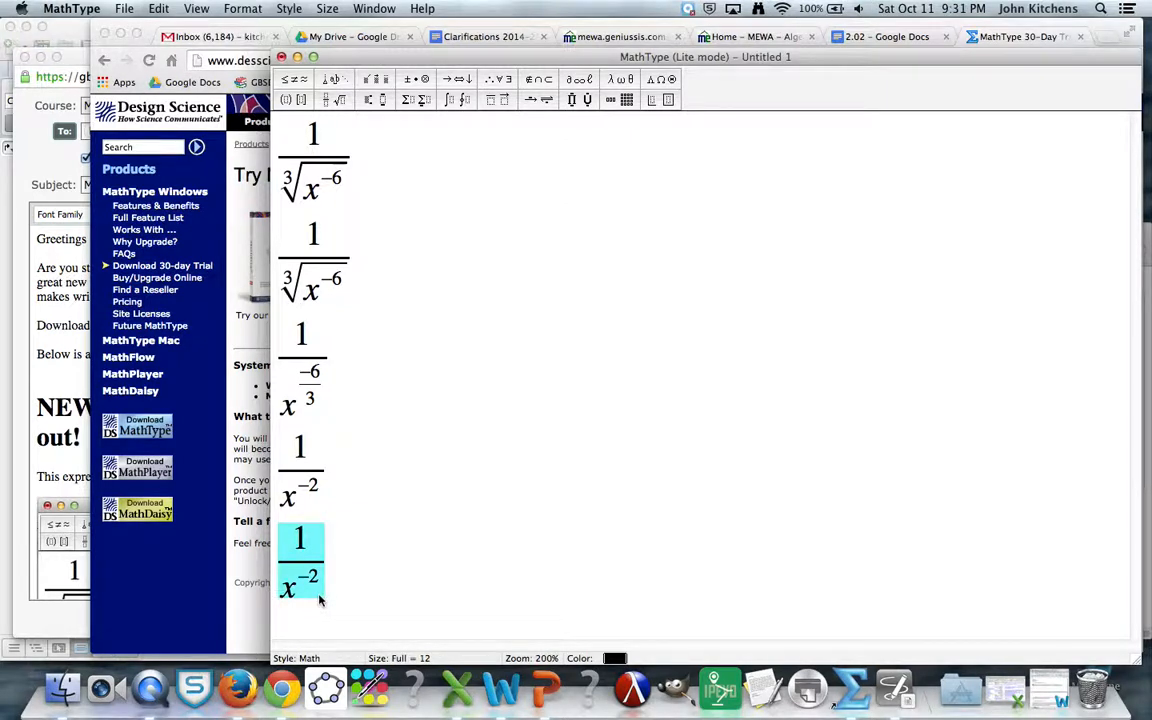
key(Return)
key(BackSpace)
key(BackSpace)
key(BackSpace)
text(x)
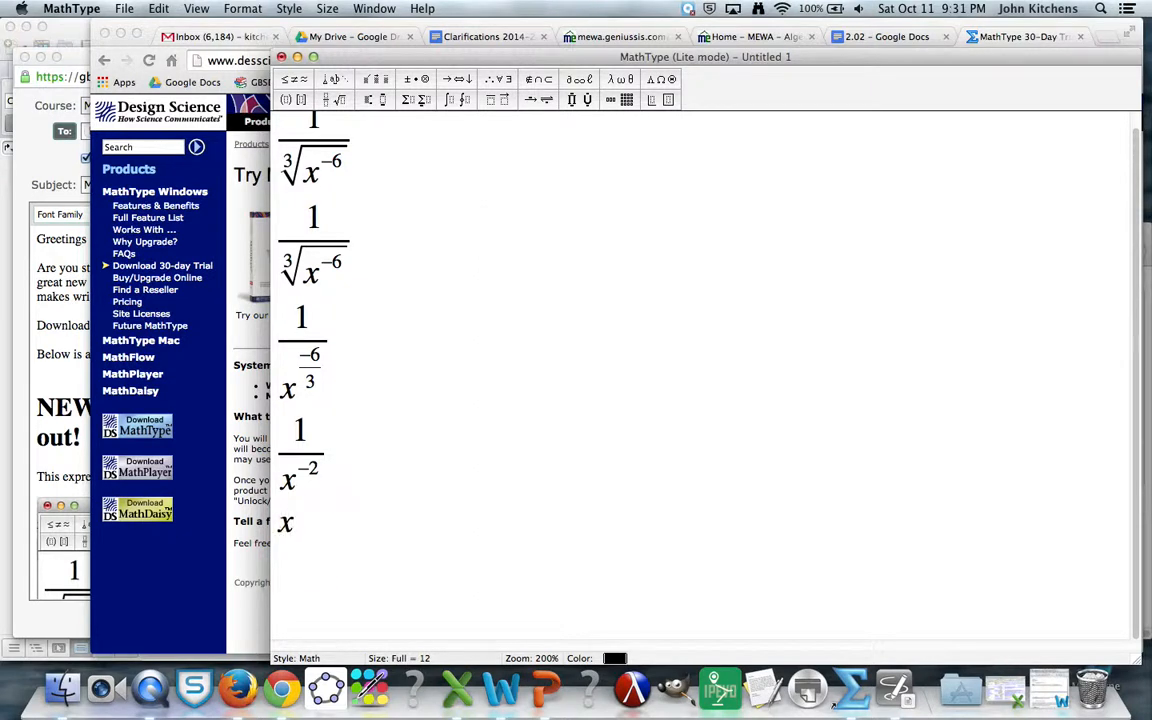
click(367, 101)
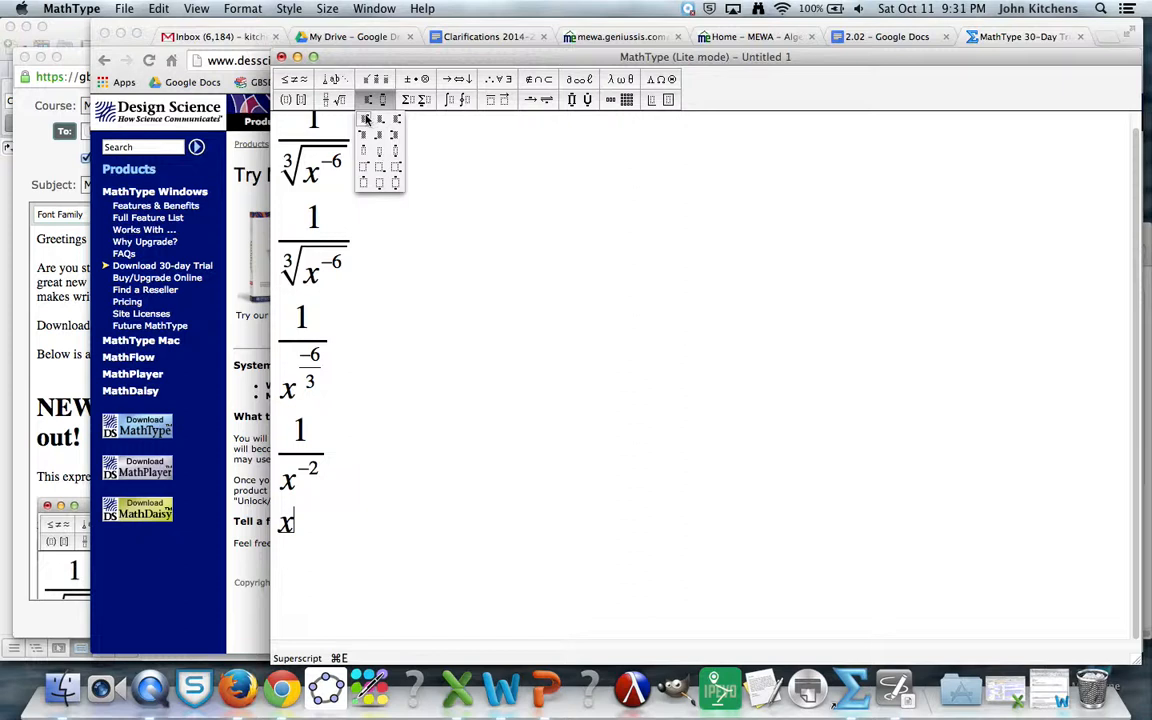
click(366, 119)
text(2)
click(380, 412)
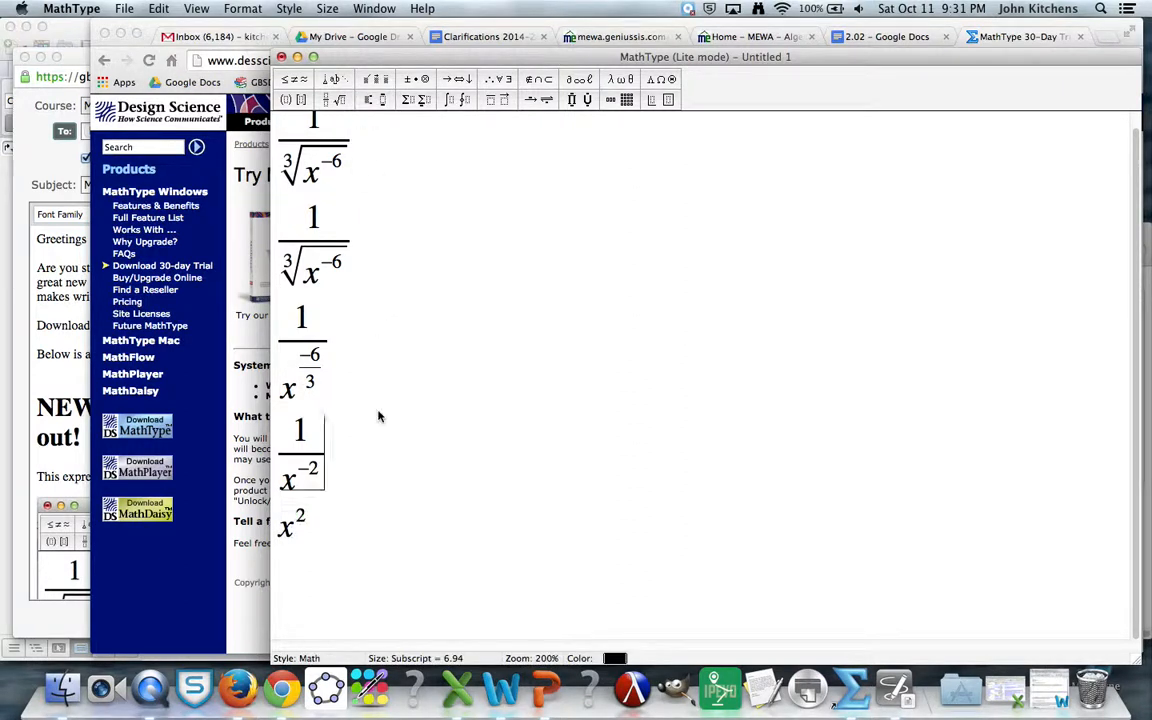
scroll(420, 442, up, 1)
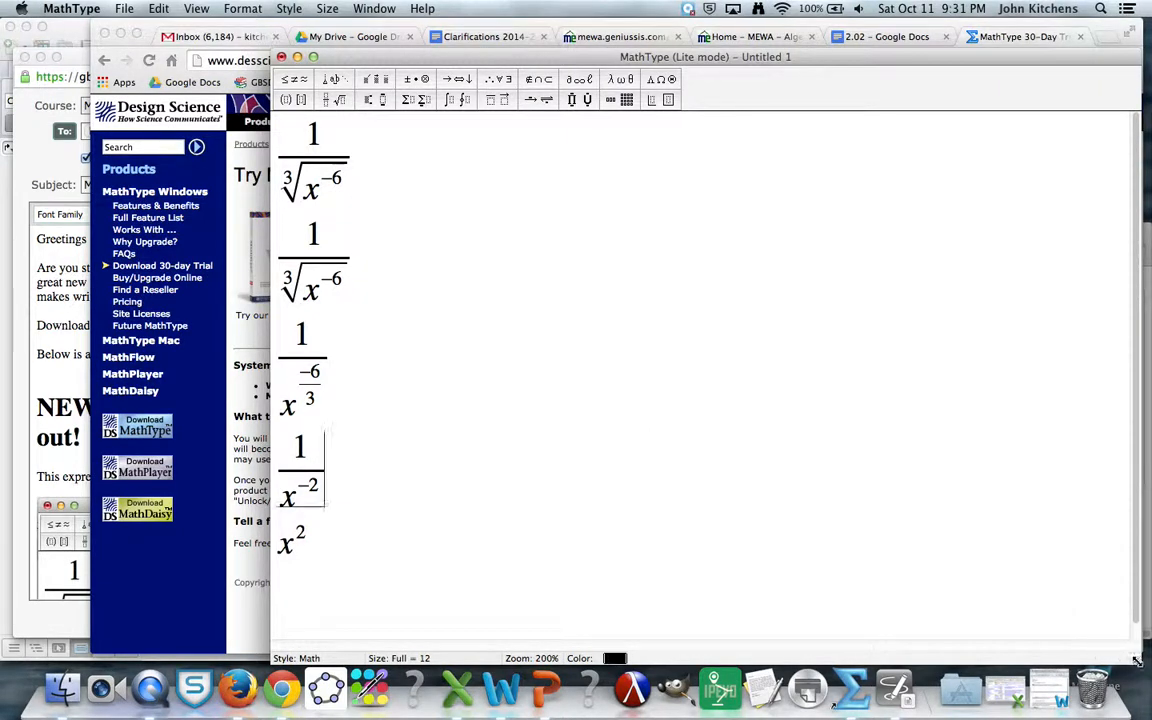
- Take a screenshot of the region containing all five lines of the worked simplification
drag(335, 578, 280, 138)
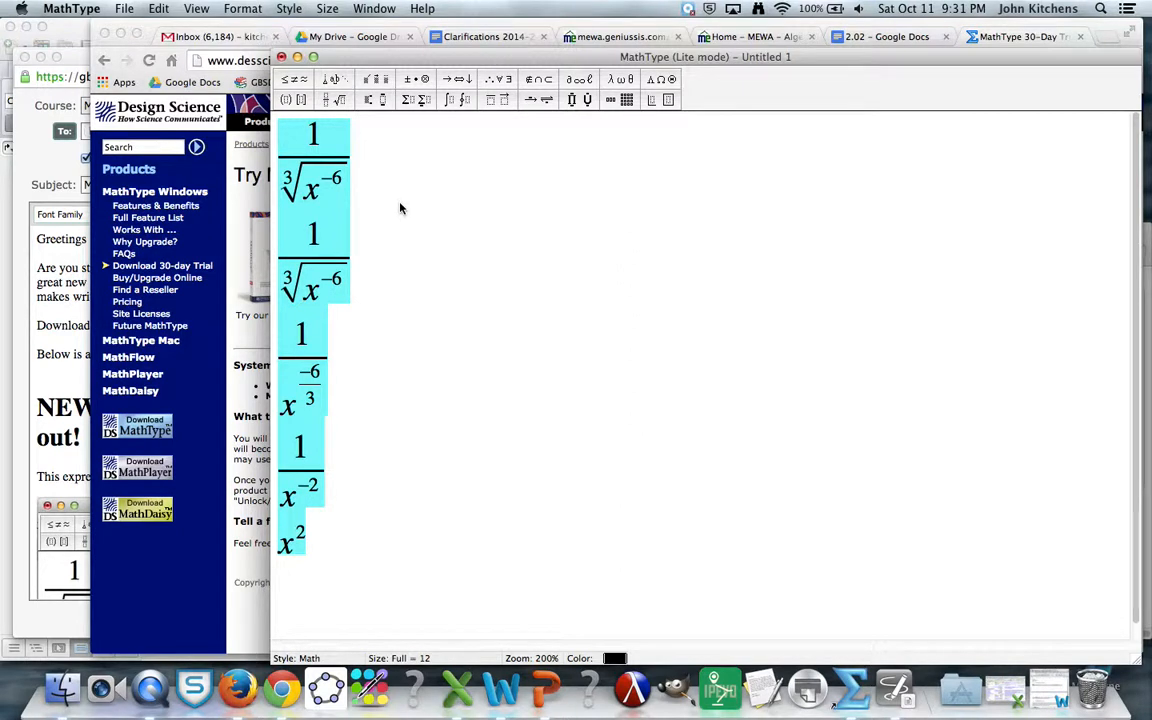
click(440, 234)
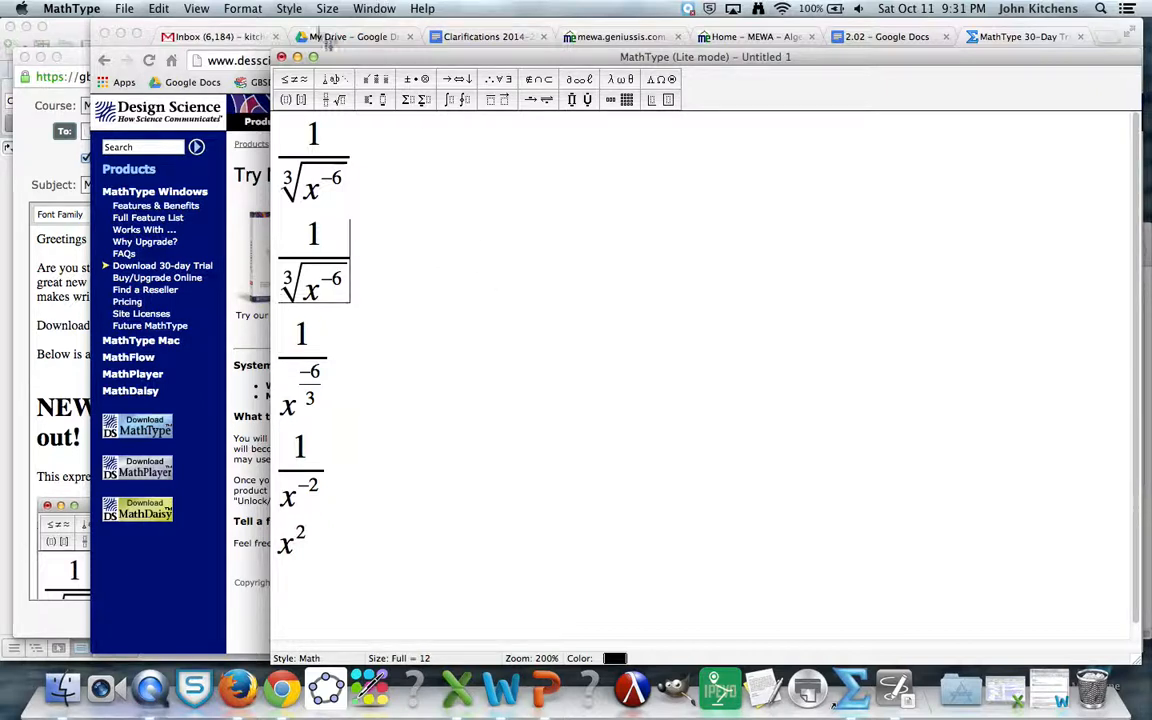
key(super+shift+4)
drag(243, 45, 432, 617)
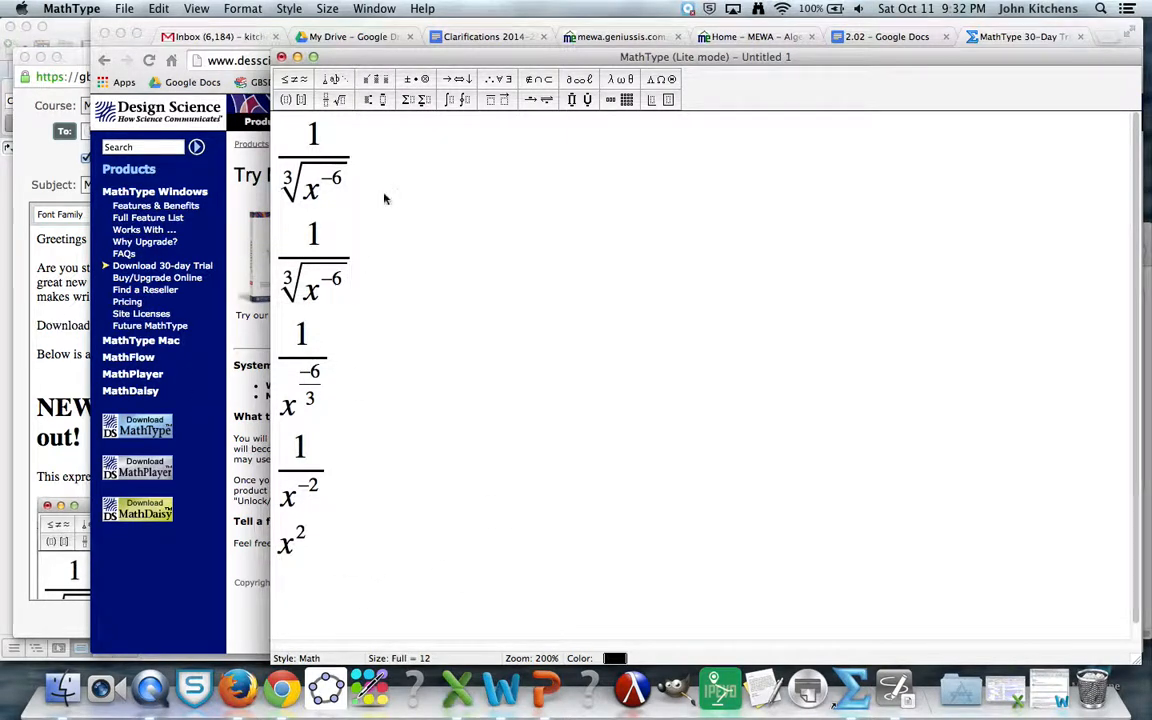
- Switch to the Clarifications 2014-2015 document in Chrome and review its MathType examples, comparing the screenshots with the pasted equations
click(450, 37)
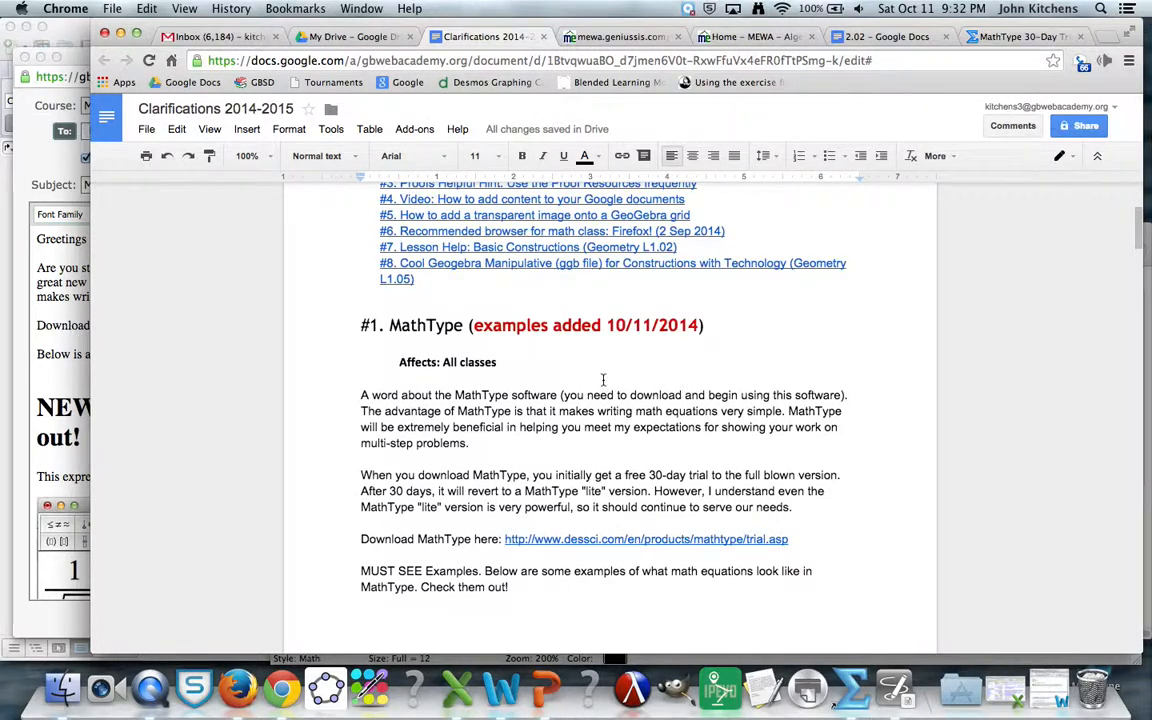
scroll(603, 379, down, 3)
scroll(603, 379, up, 5)
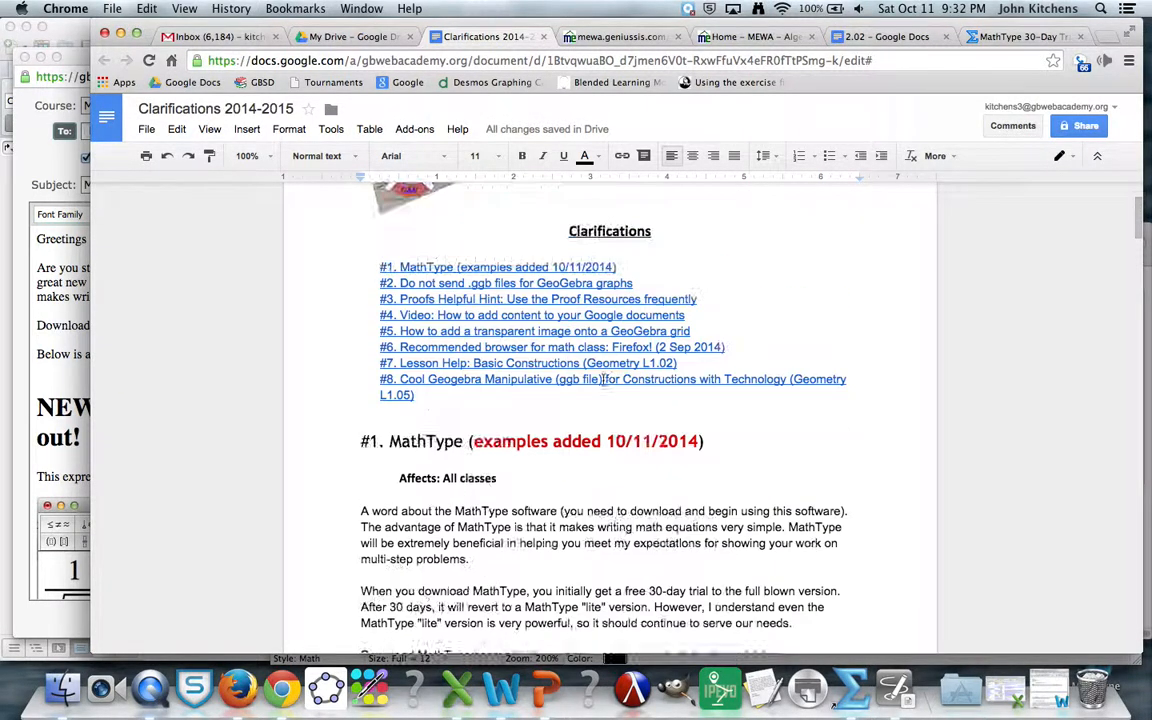
scroll(603, 379, down, 4)
scroll(603, 379, down, 13)
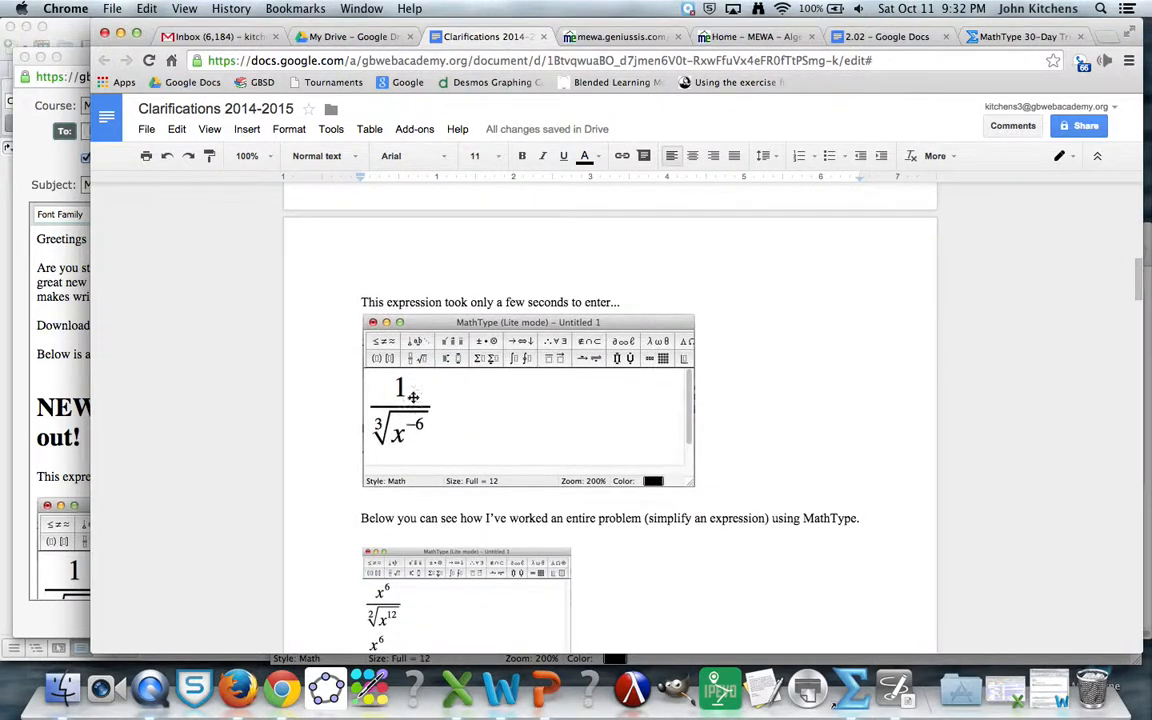
scroll(411, 409, down, 3)
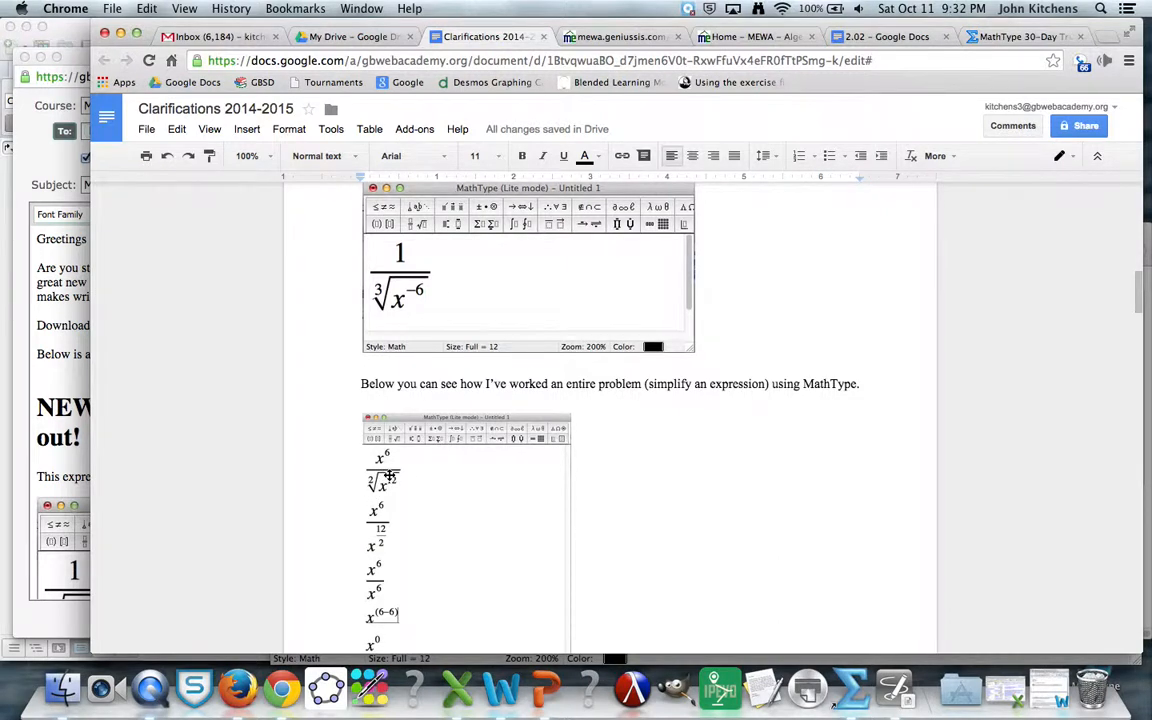
scroll(389, 477, down, 2)
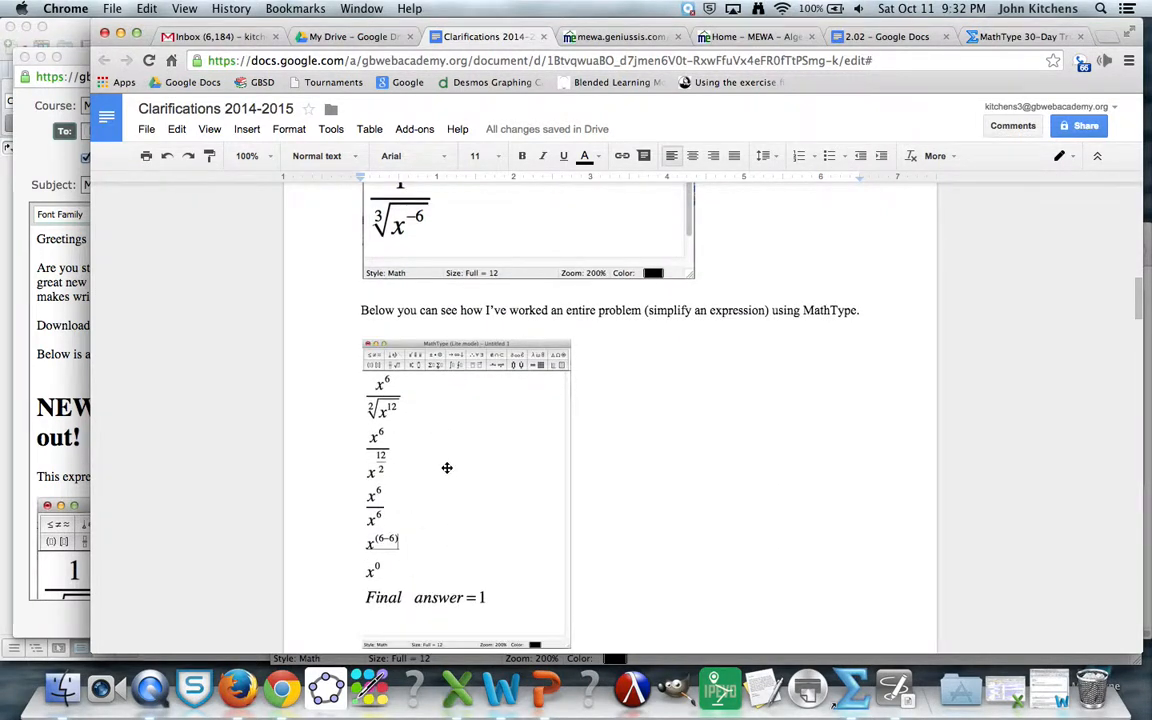
scroll(555, 473, down, 1)
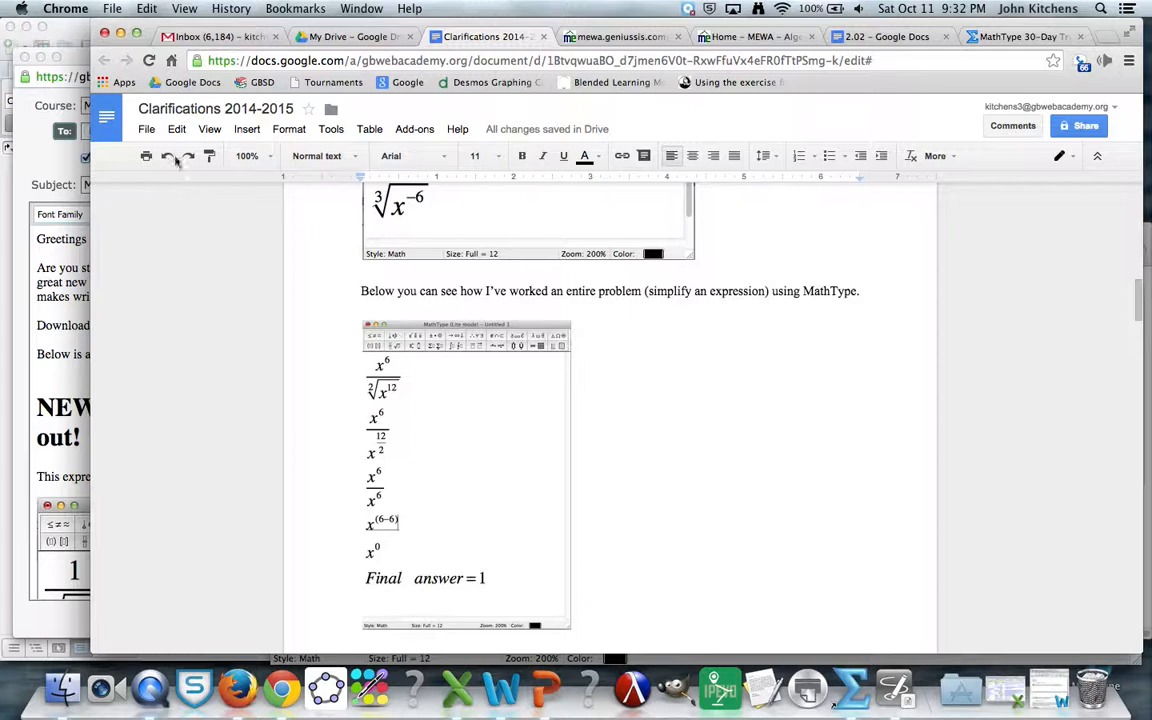
scroll(453, 368, down, 10)
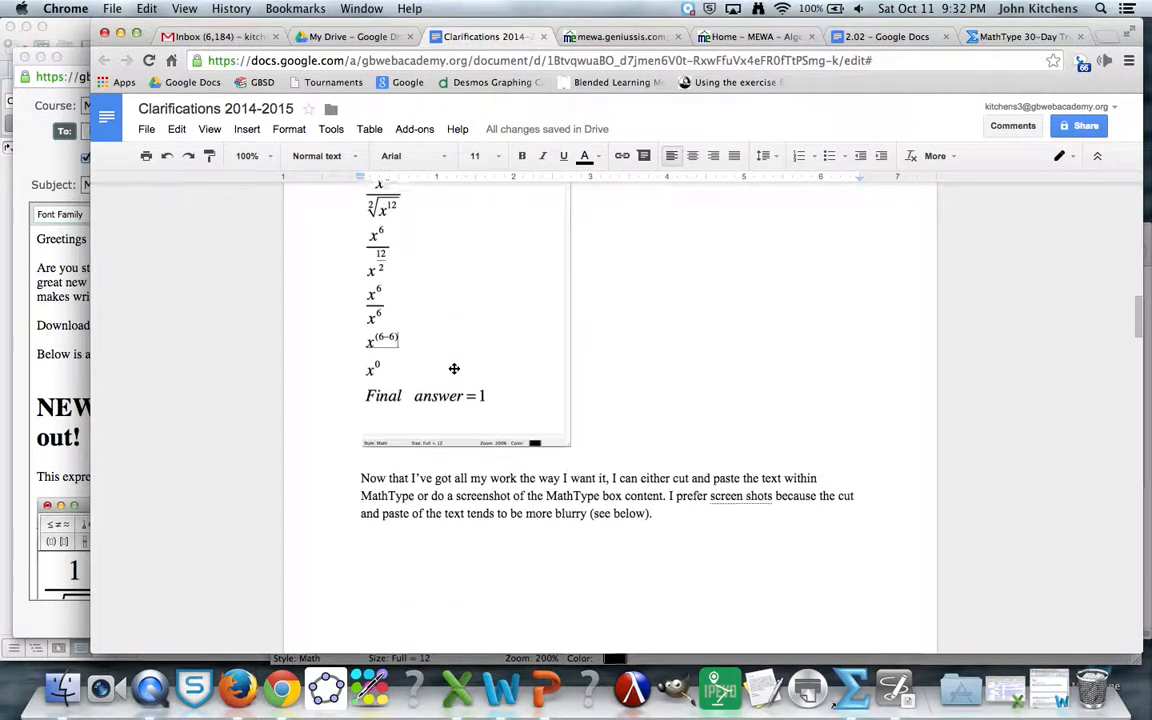
scroll(453, 368, down, 4)
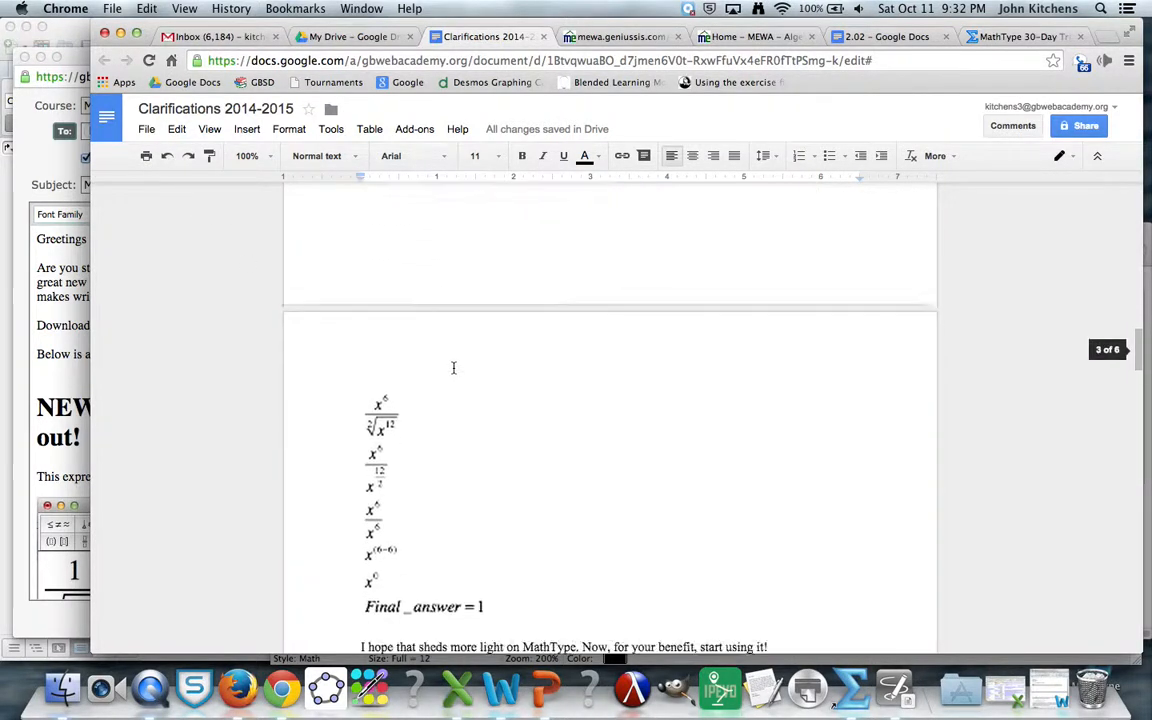